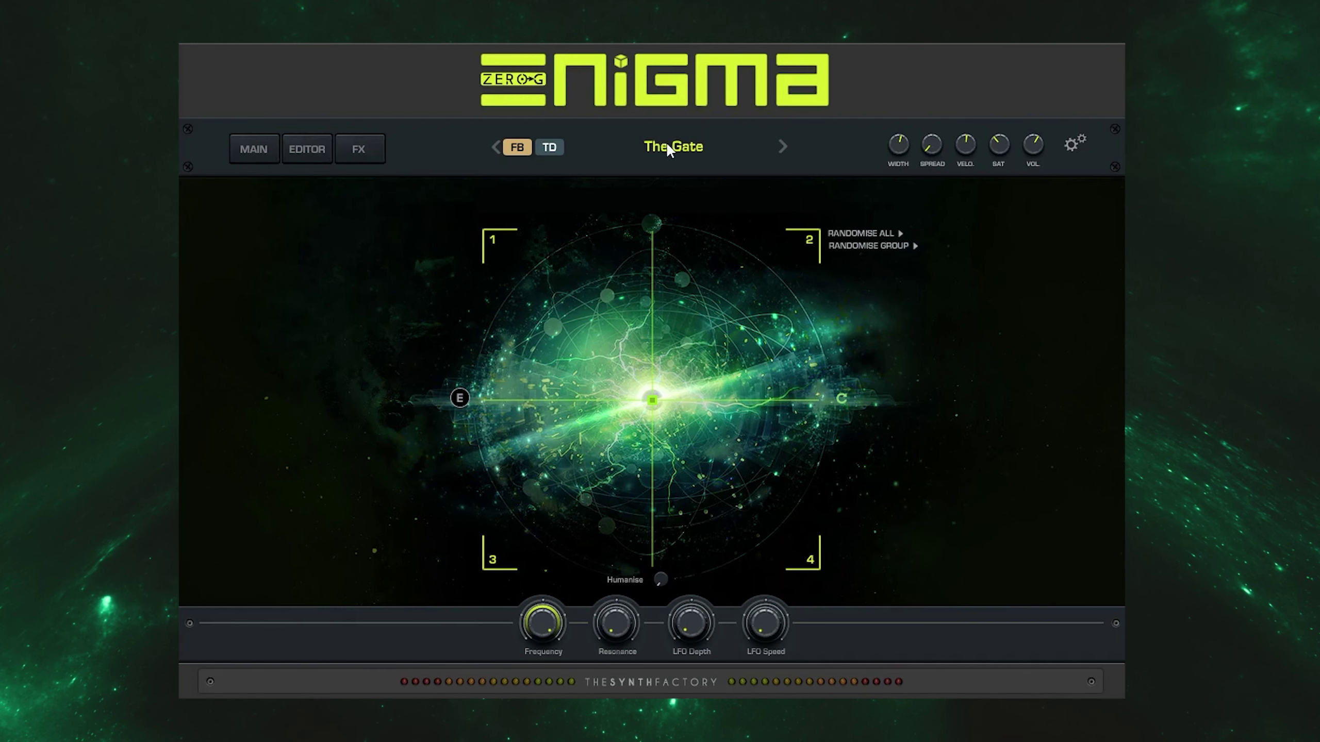
Browse the ATMOS, BASS, HITS & STABS and KEYS categories, then create a preset bank named User.
click(688, 147)
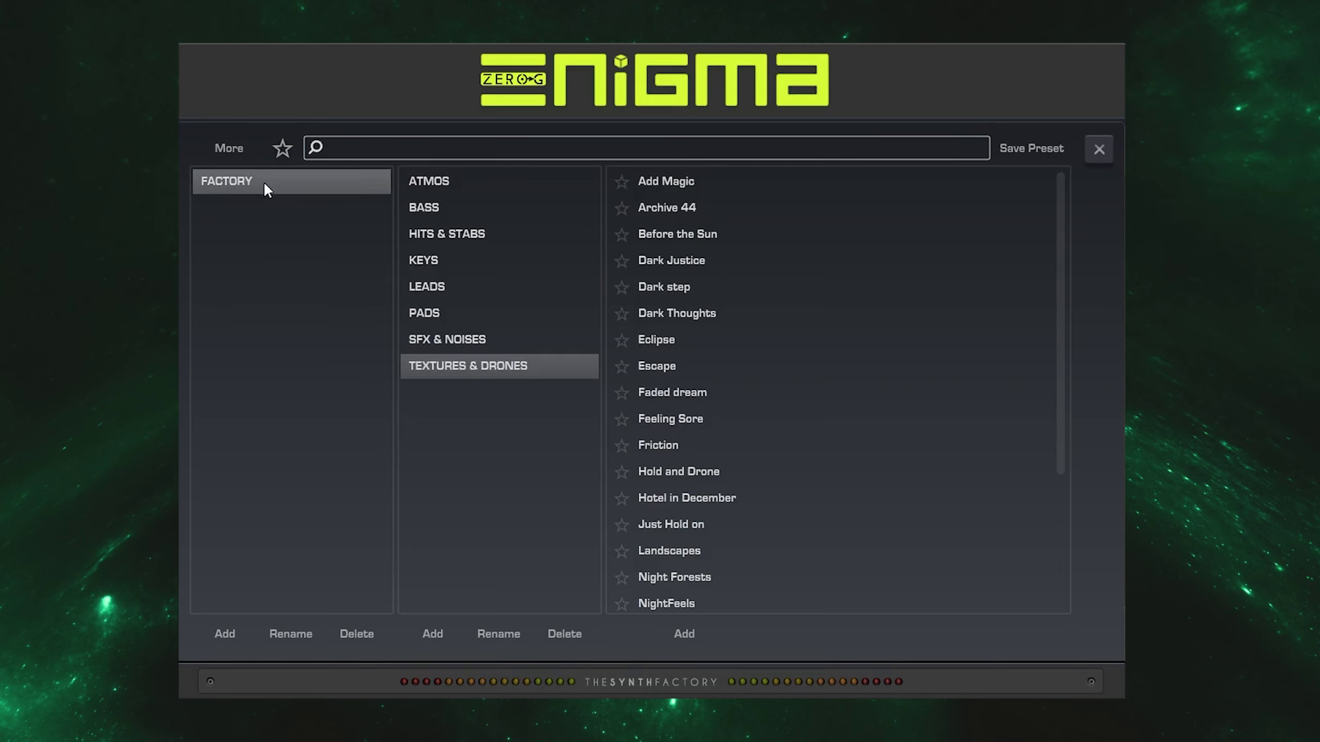
click(468, 180)
click(470, 208)
click(471, 234)
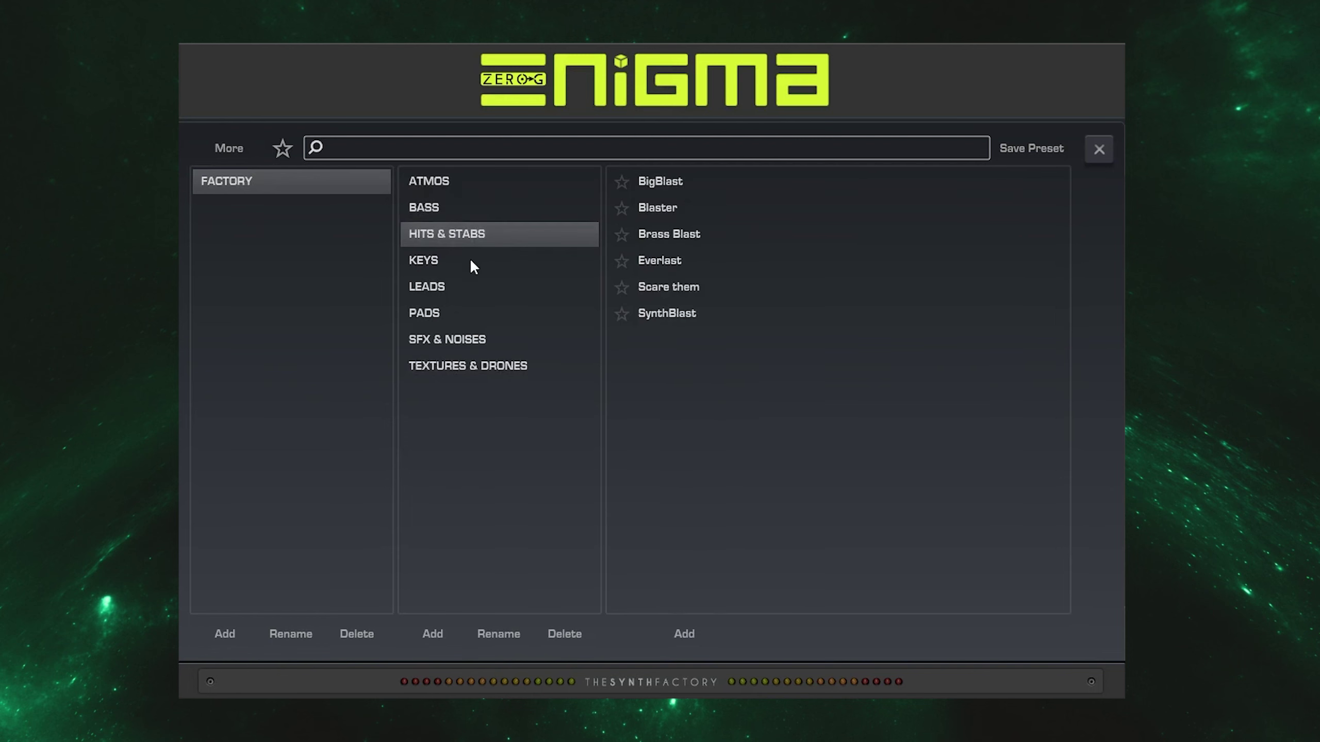
click(470, 261)
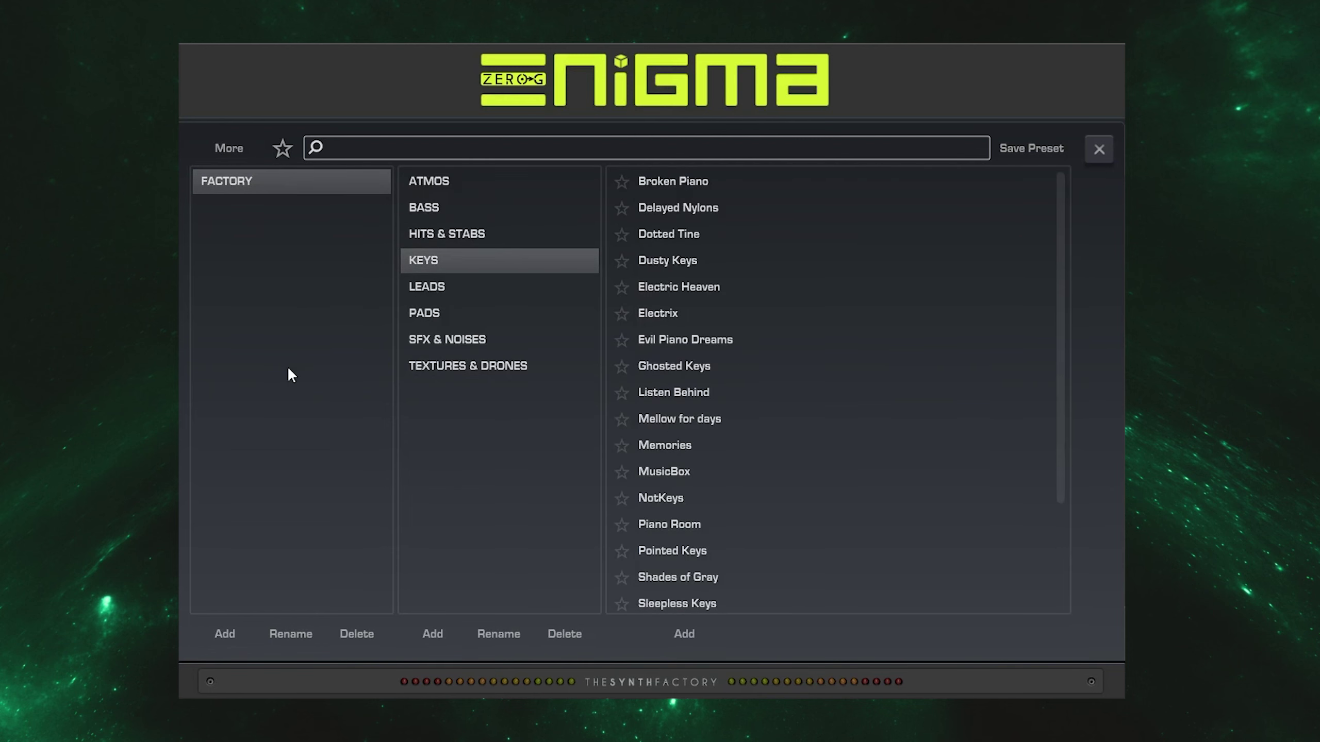
click(225, 635)
text(User)
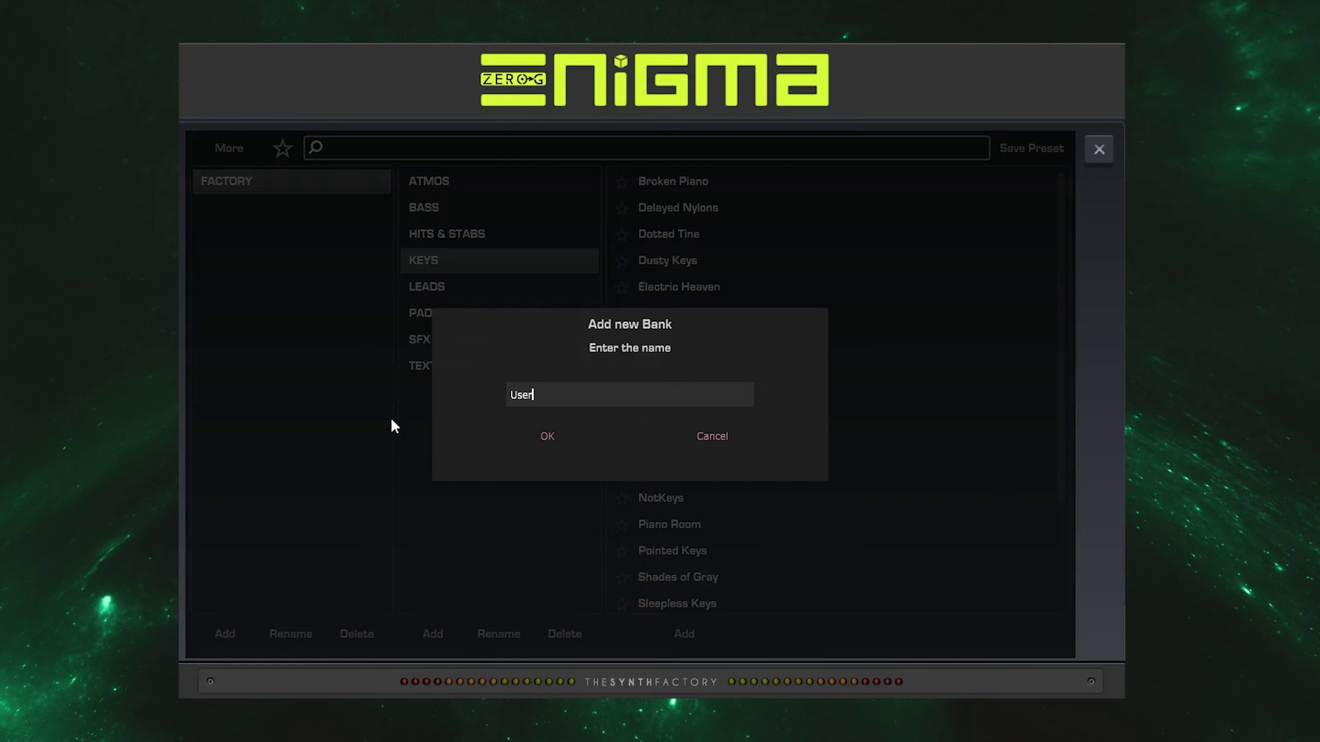
click(547, 436)
Load the ATMOS preset After 8 and close the preset browser.
click(466, 186)
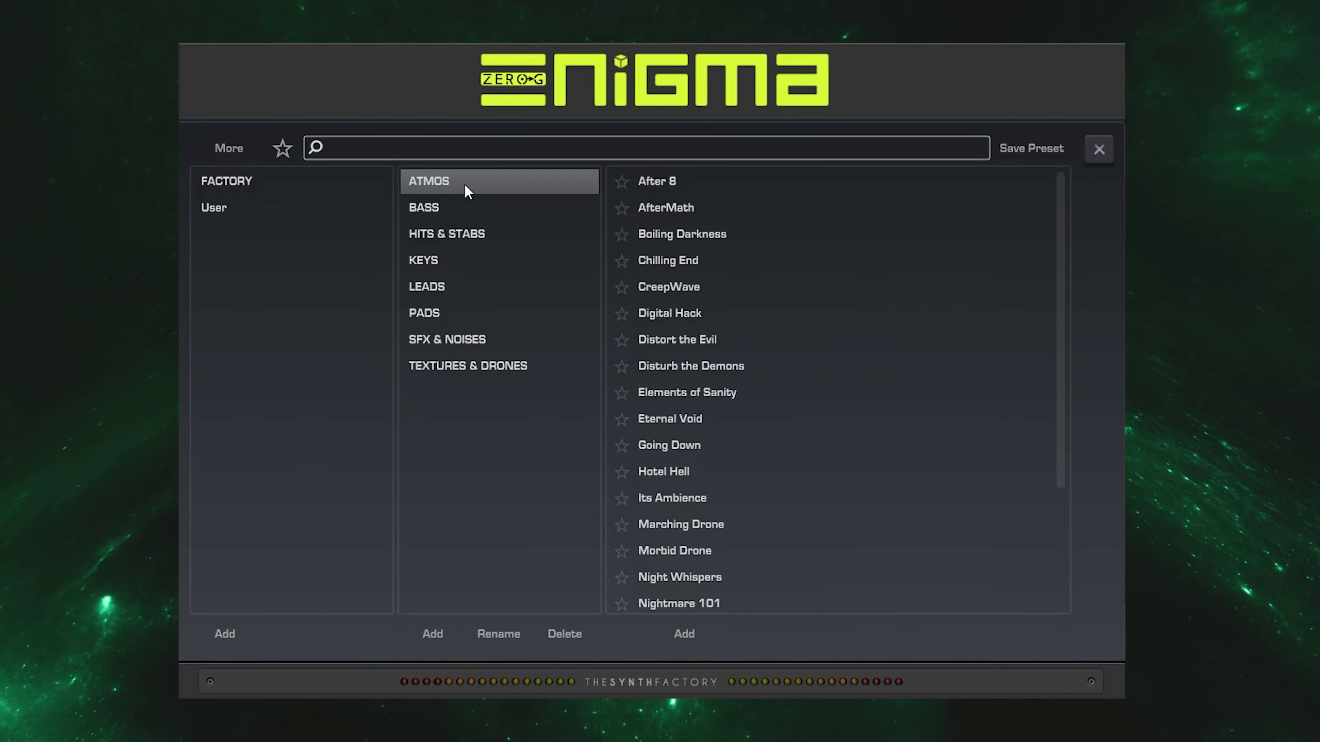
click(686, 180)
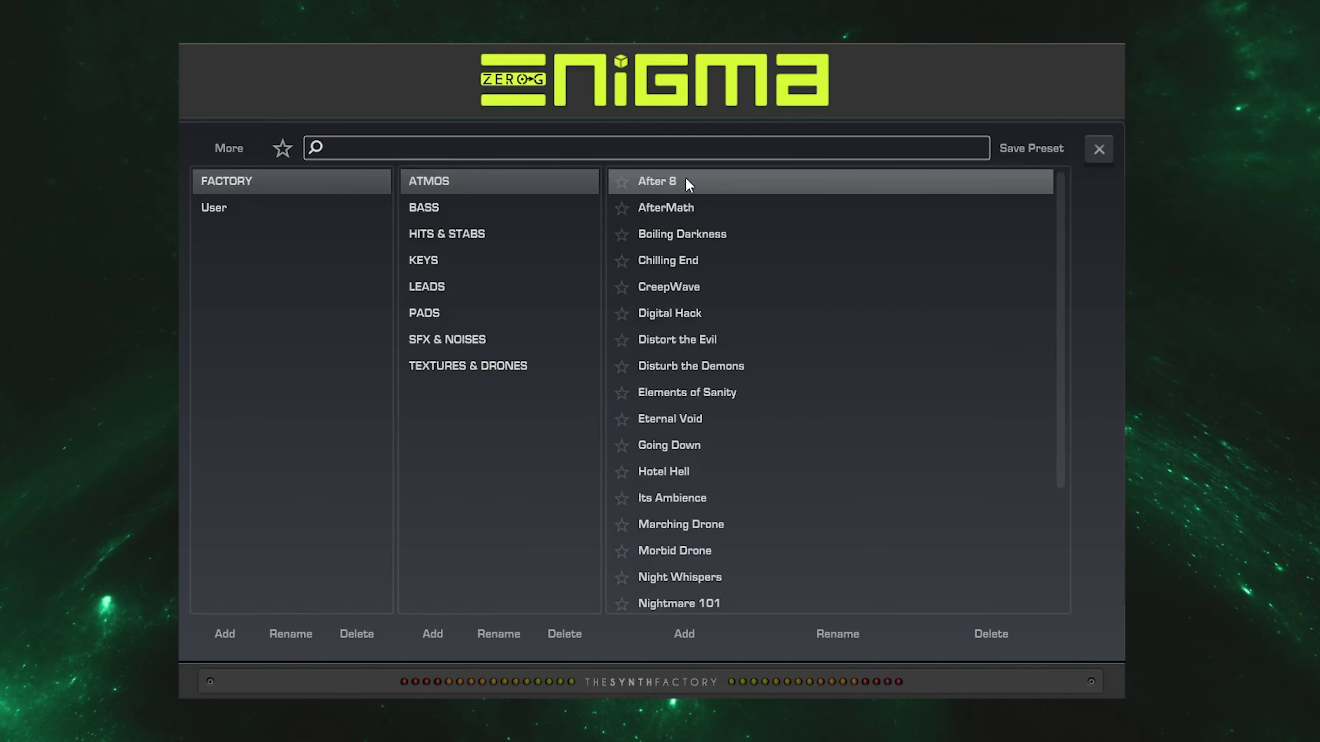
click(1107, 147)
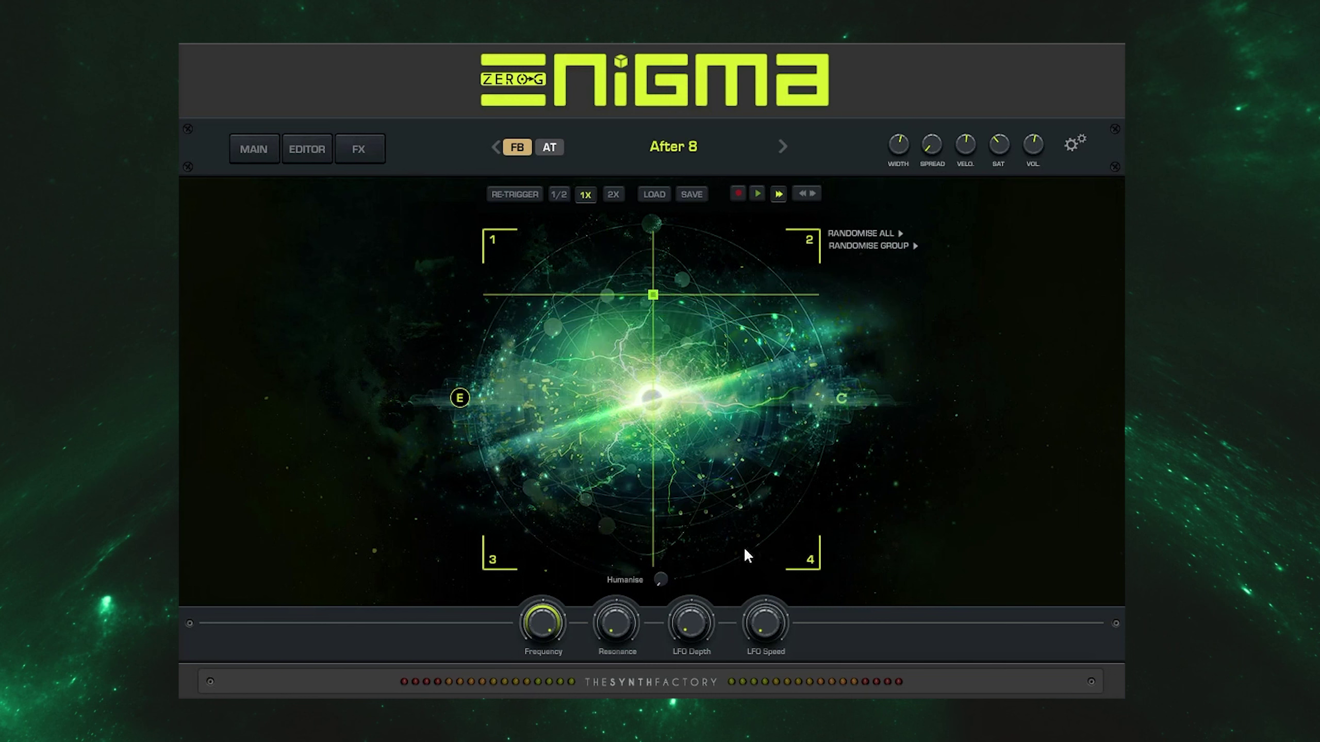
Record XY pad crosshair movements, try ping-pong and forward modes, and play the path back.
drag(653, 295, 697, 333)
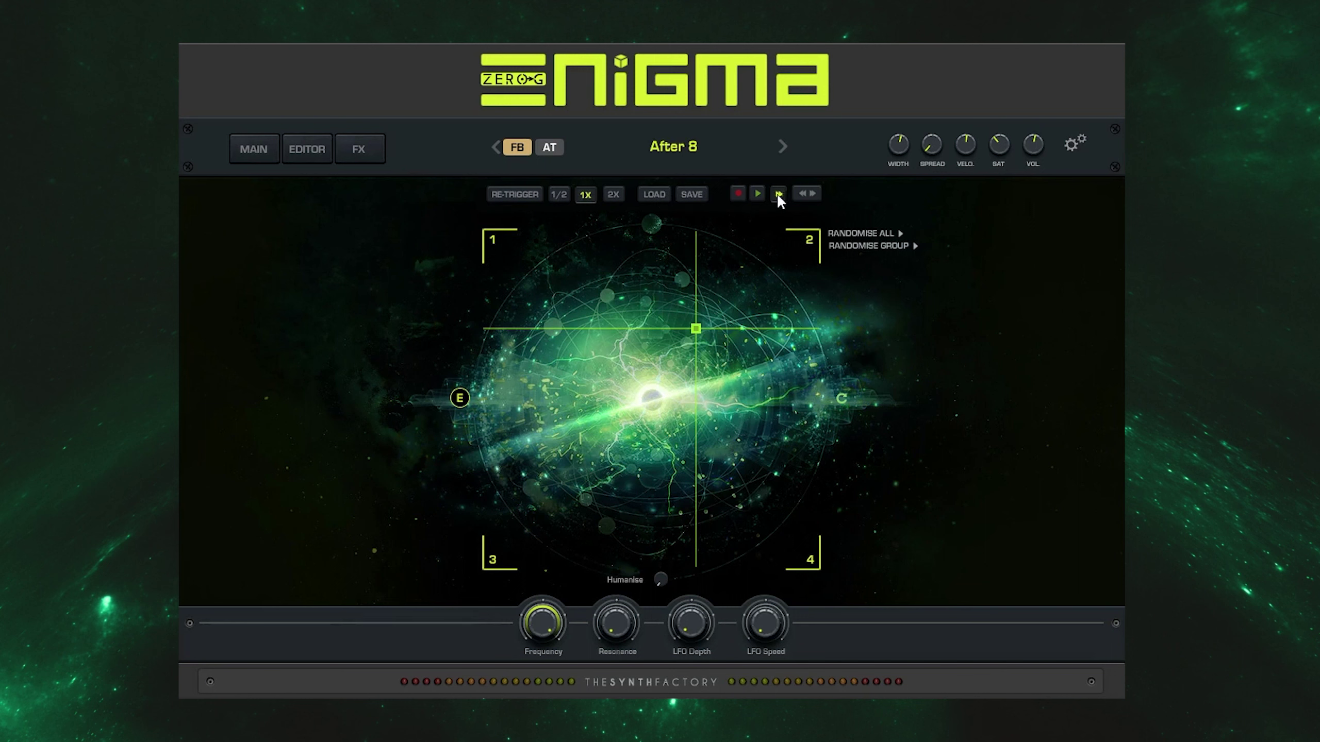
click(811, 194)
click(779, 194)
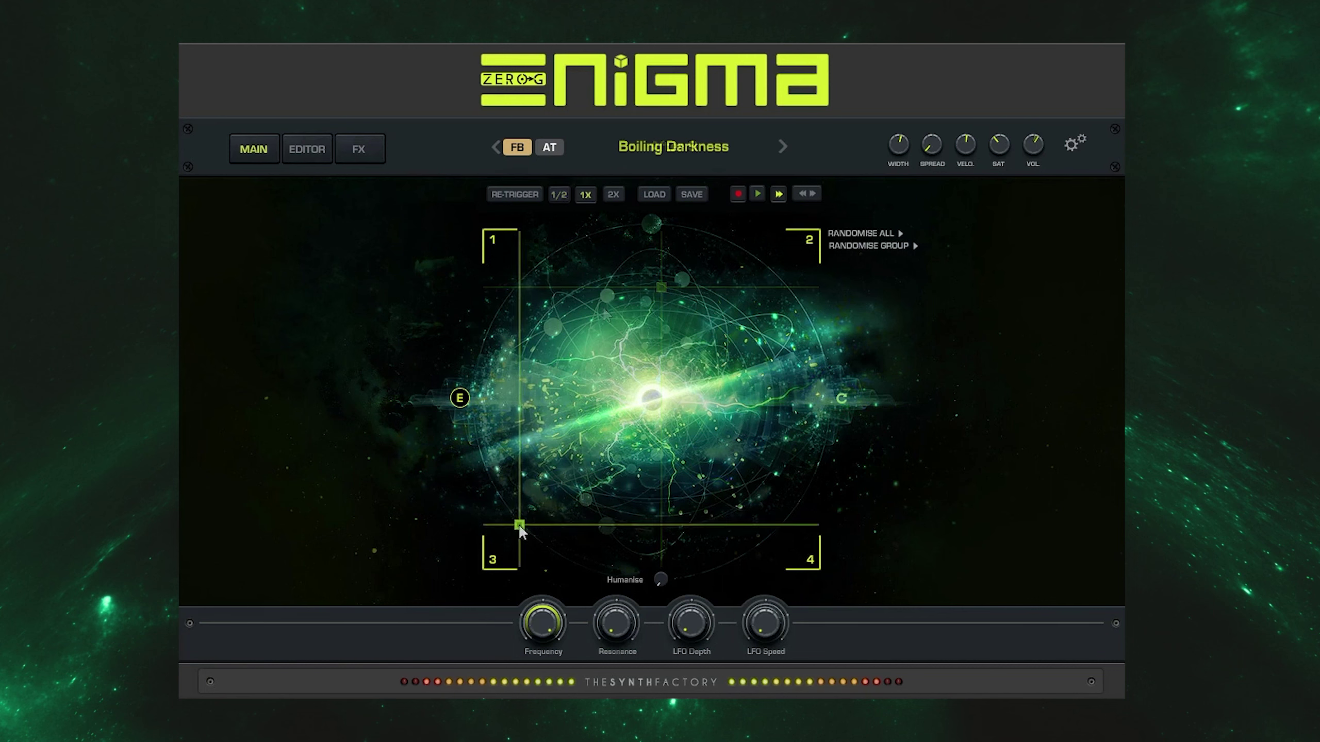
drag(524, 524, 650, 401)
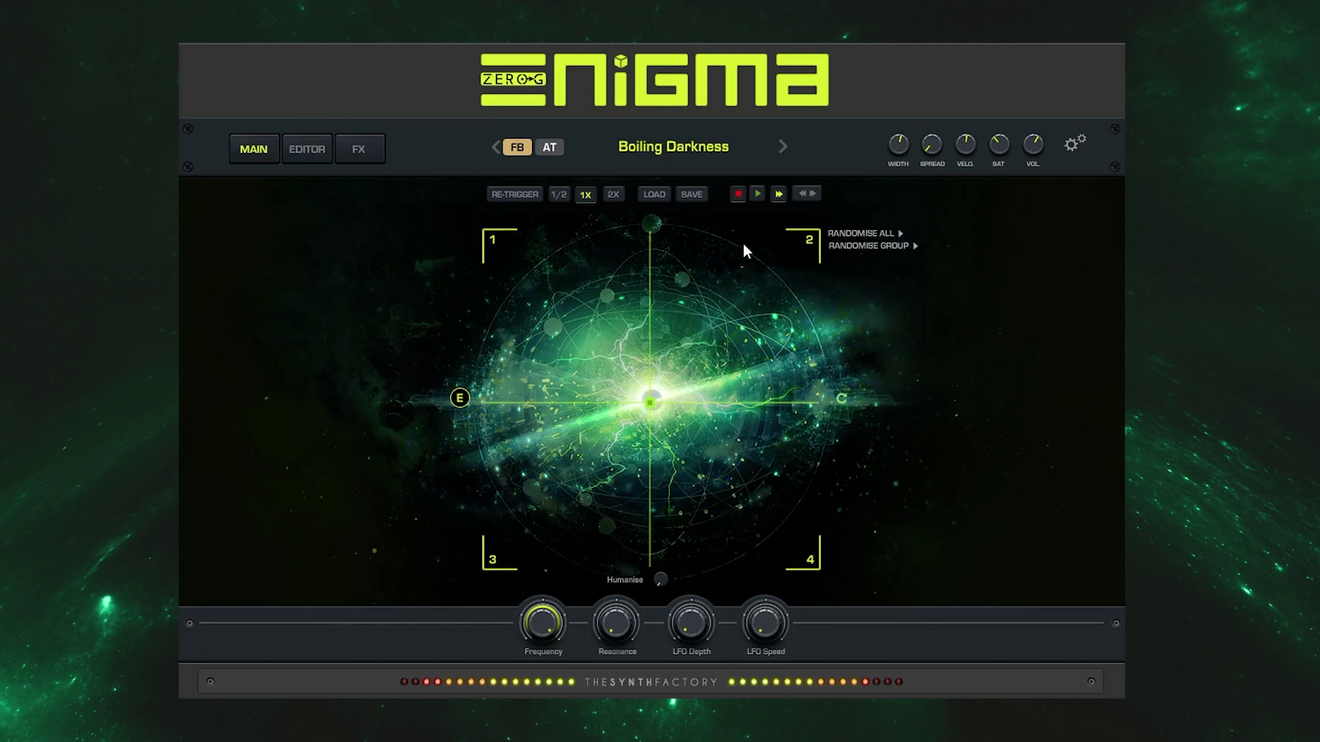
click(757, 194)
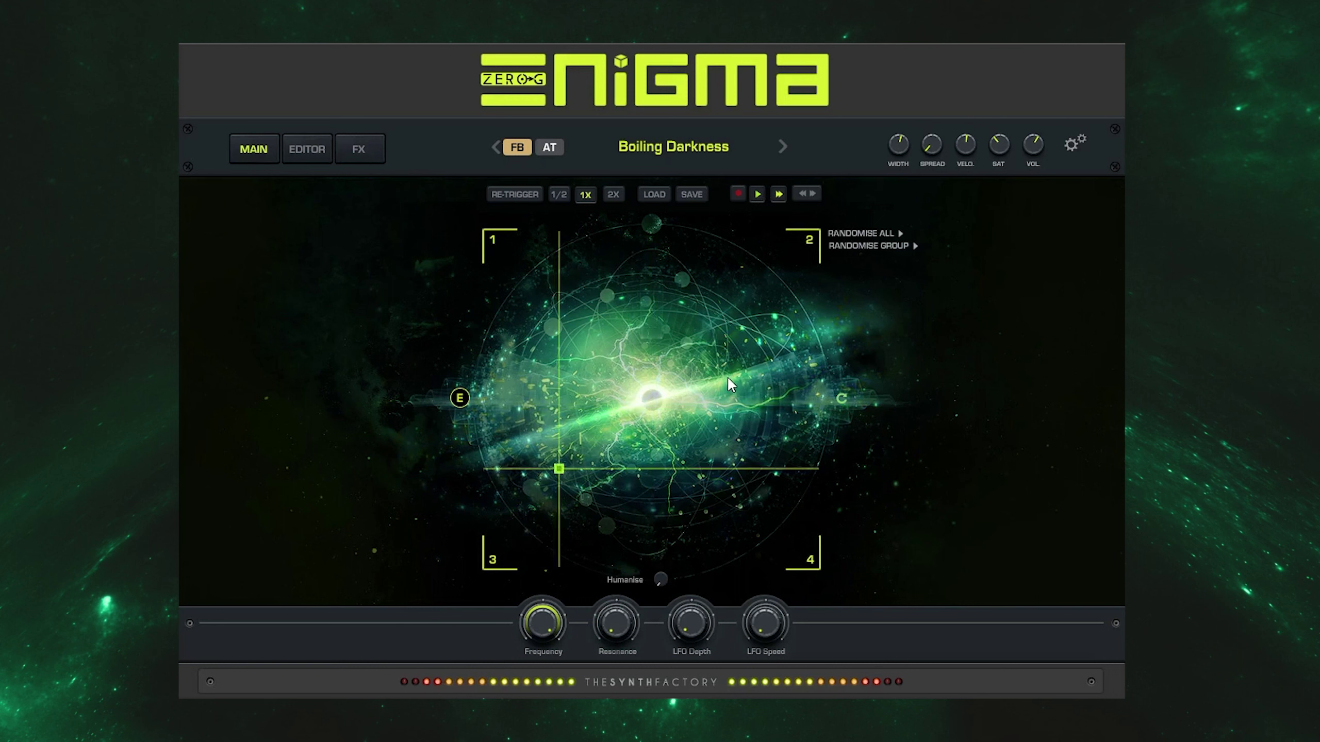
Try XY path playback at 2X and 1/2 speed, then ping-pong mode at 2X.
click(611, 194)
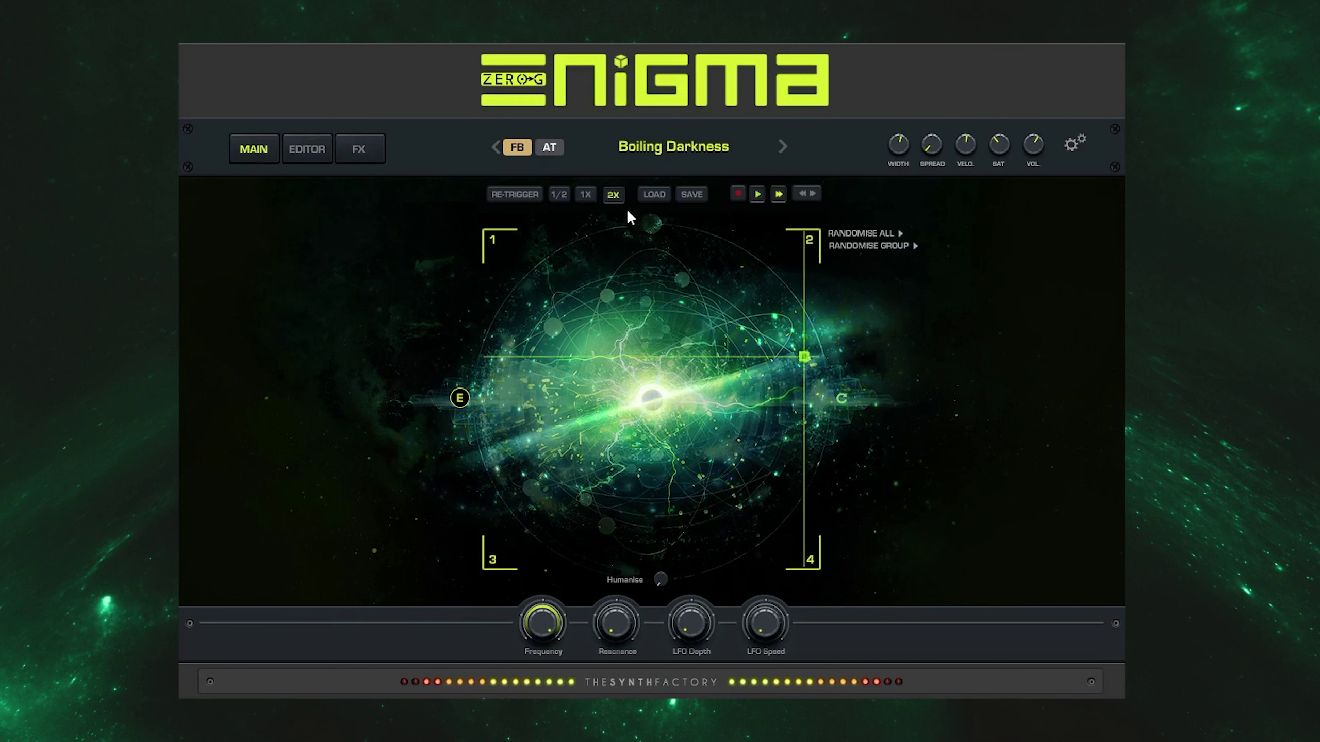
click(559, 196)
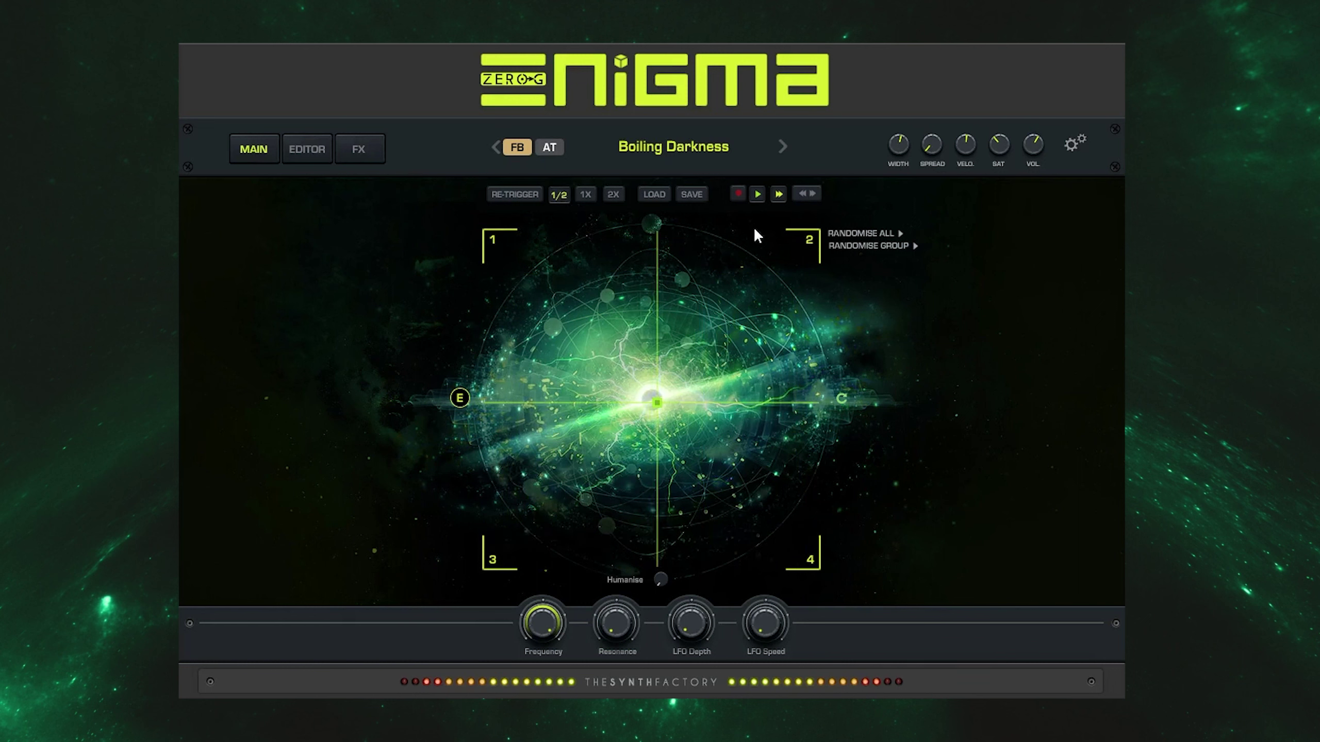
click(800, 192)
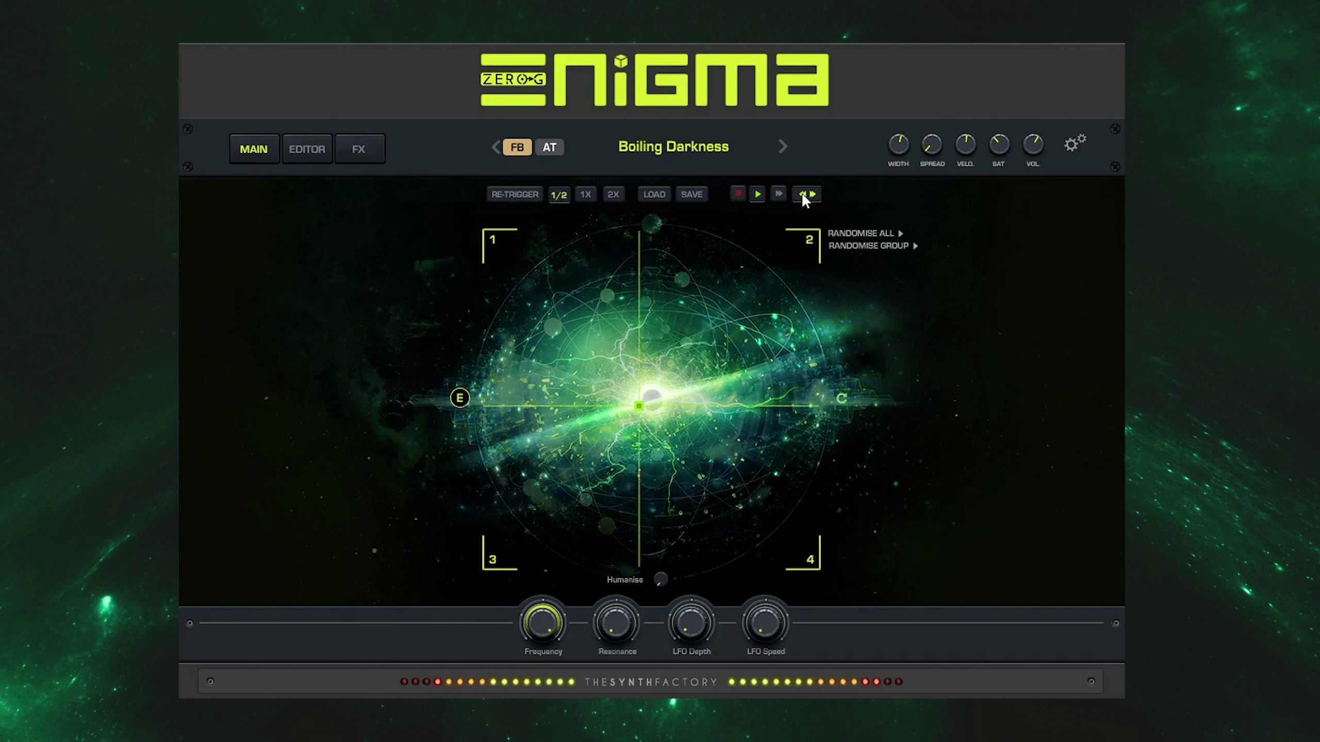
click(613, 195)
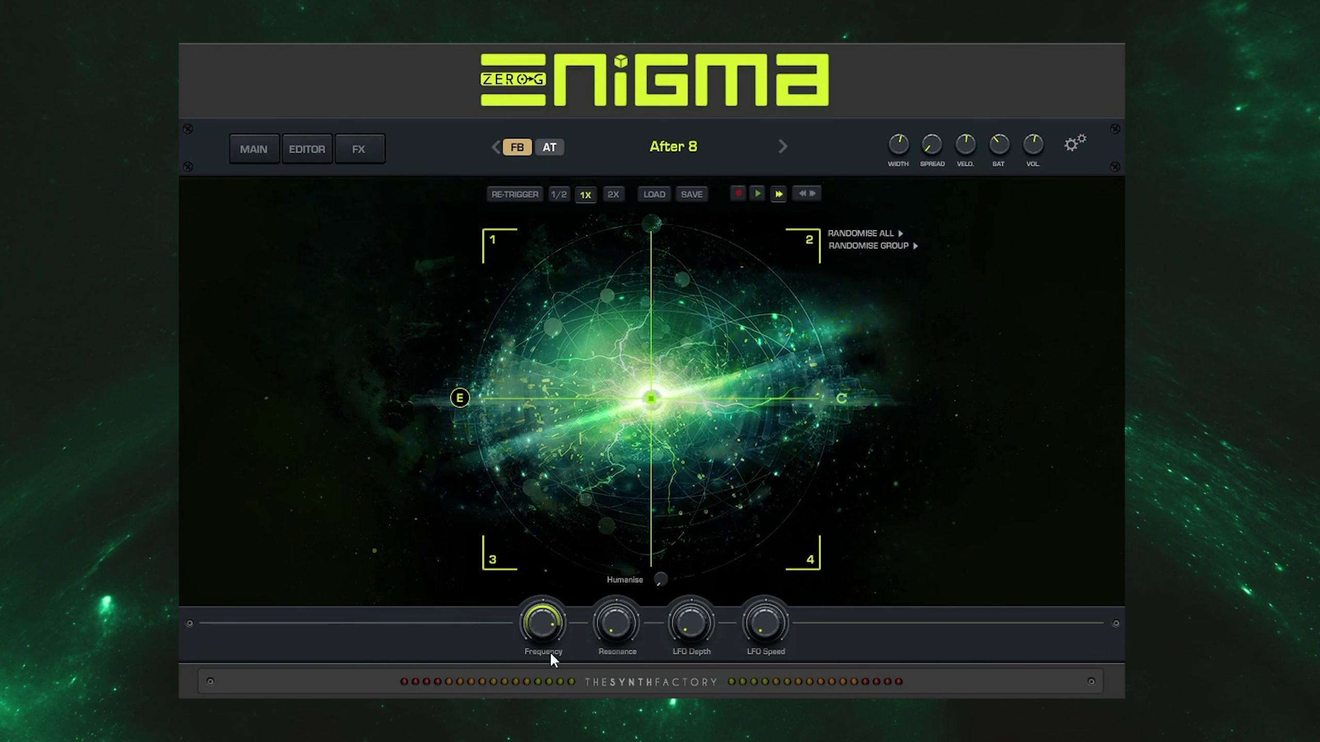
Turn up Resonance, raise LFO Depth to about half, and show the Editor page.
drag(615, 622, 710, 627)
drag(695, 575, 696, 546)
click(300, 164)
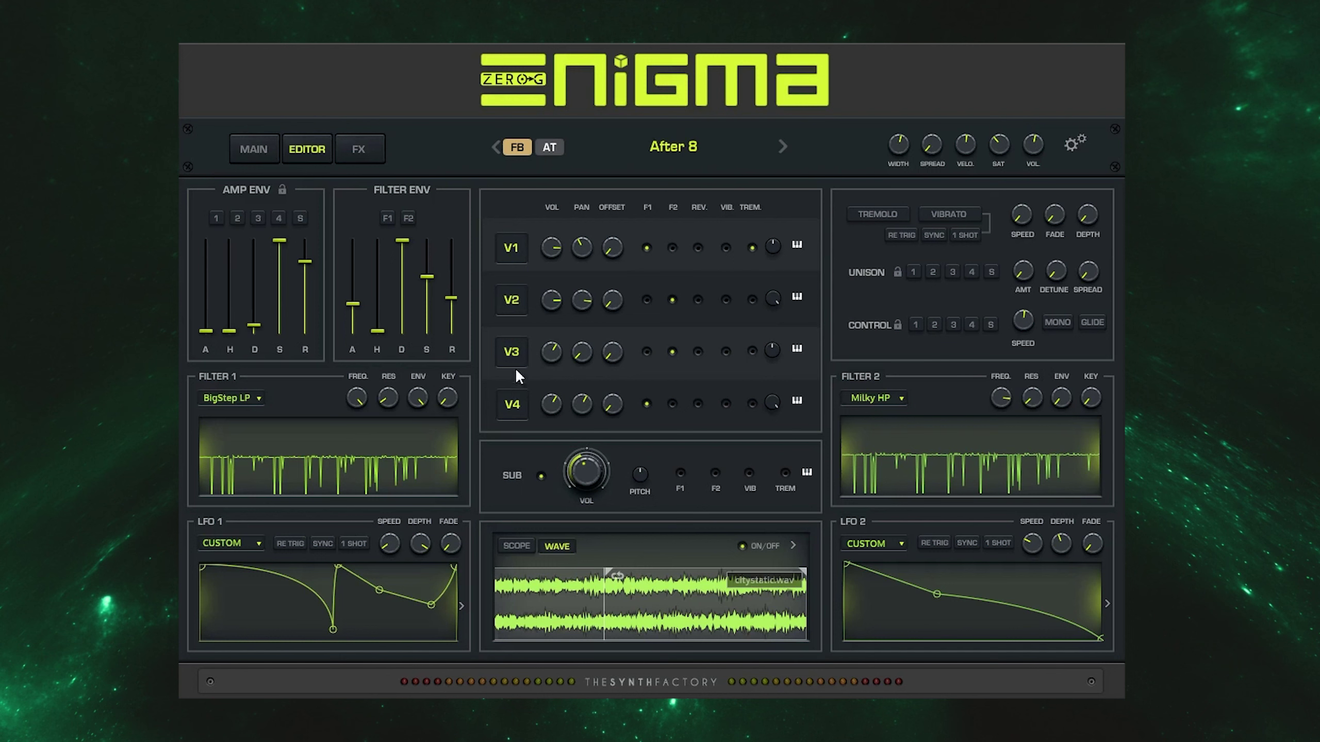
Toggle voices V2 and V3, reroute V1 through filter 1, set filter 1 to Cream LP, and show F2's envelope.
click(505, 311)
click(511, 351)
click(508, 298)
click(672, 248)
click(645, 249)
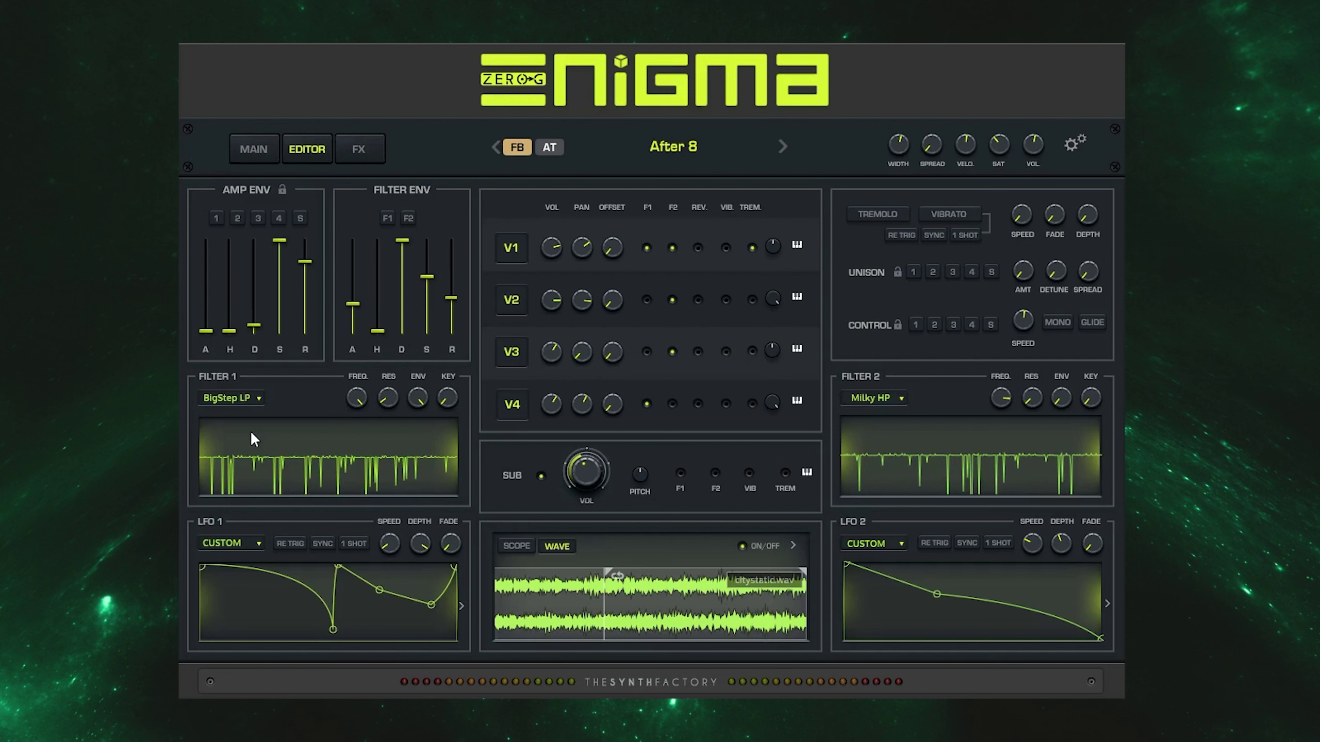
click(249, 466)
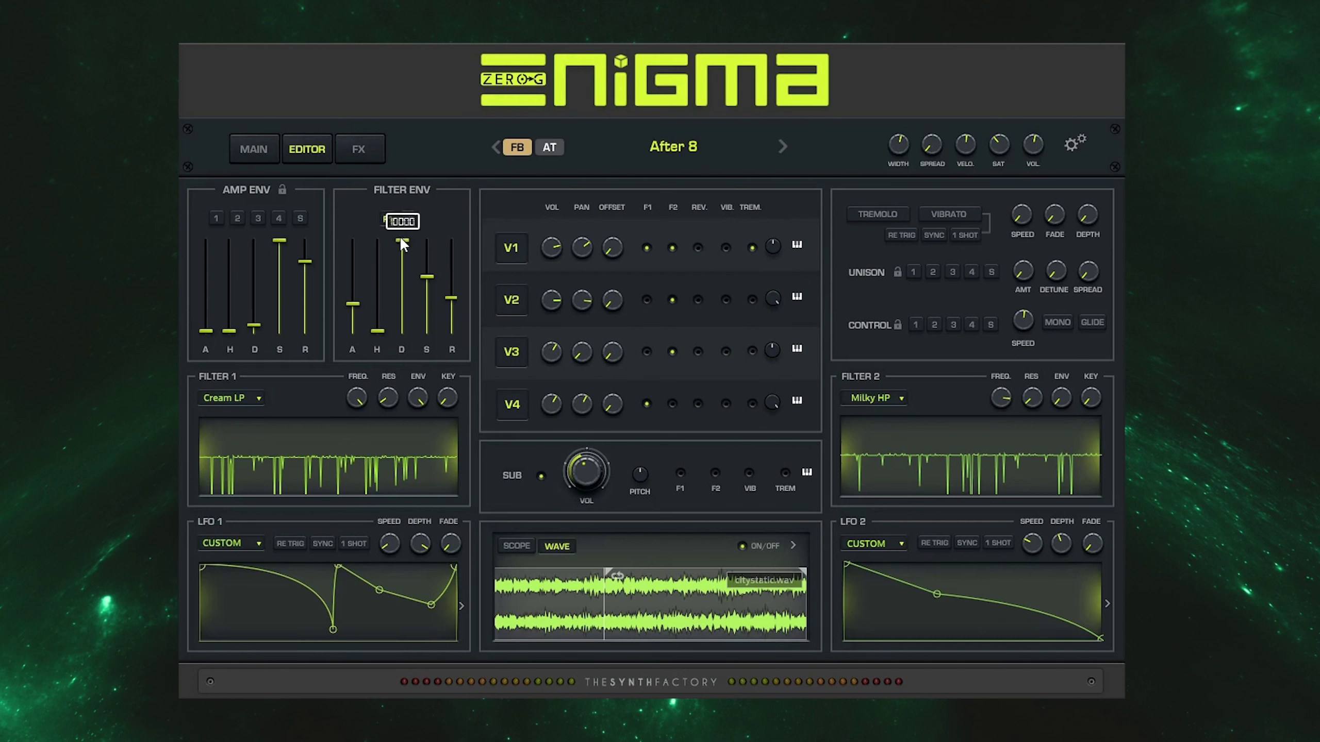
click(408, 219)
Raise the LFO 1 curve's low point, turn off the sub oscillator, and open the wave editor.
drag(339, 627, 360, 612)
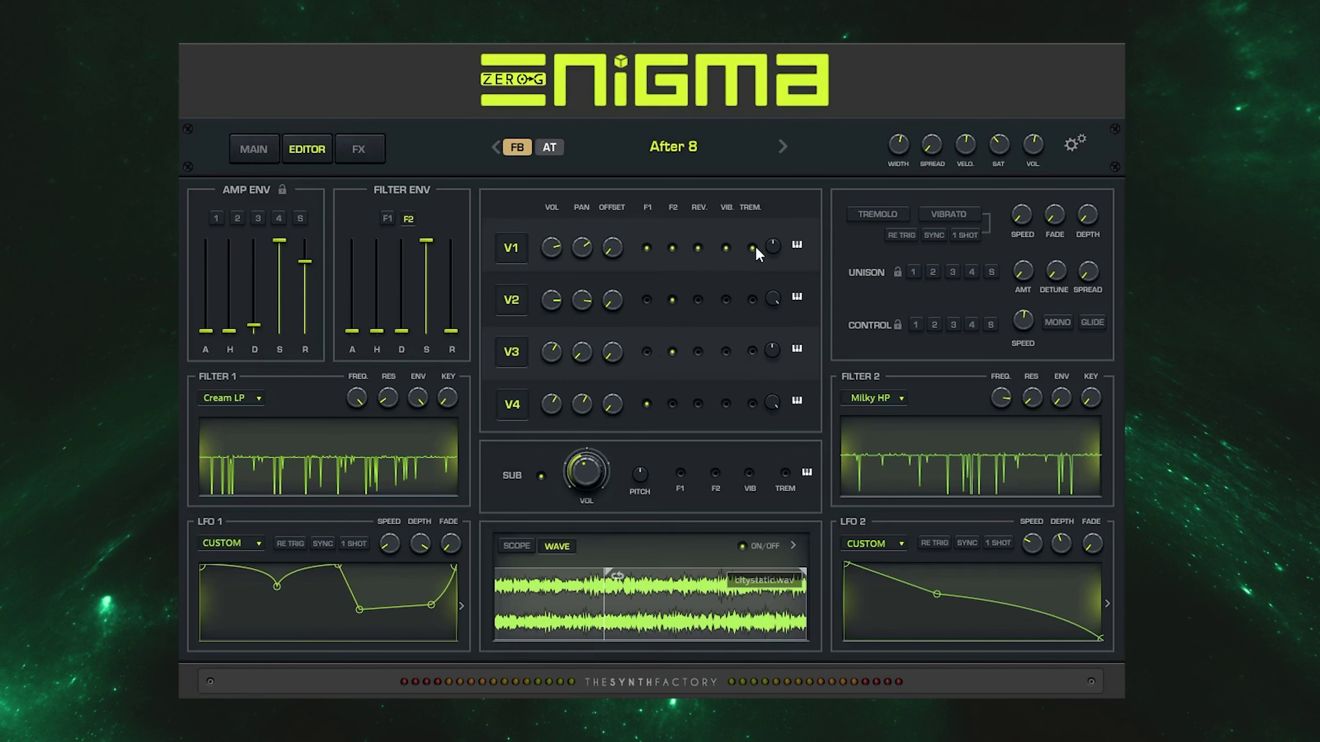
click(796, 245)
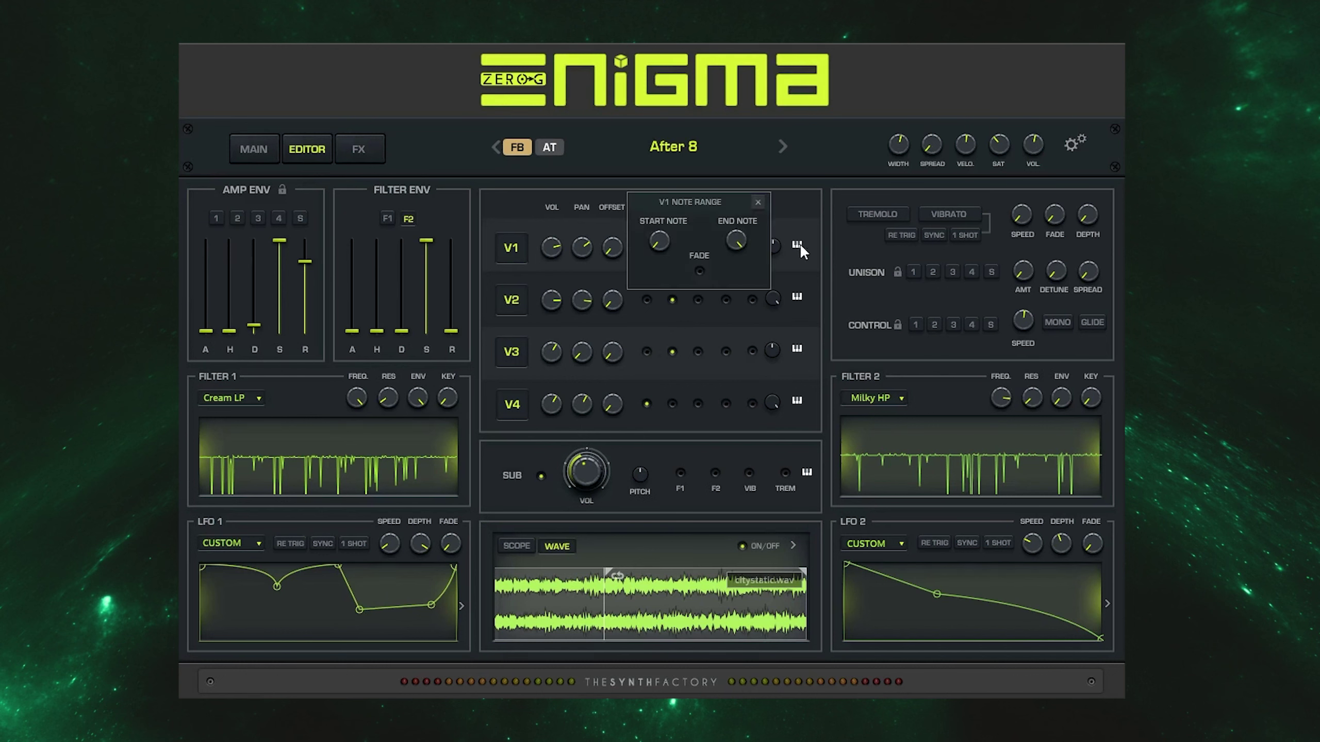
click(983, 281)
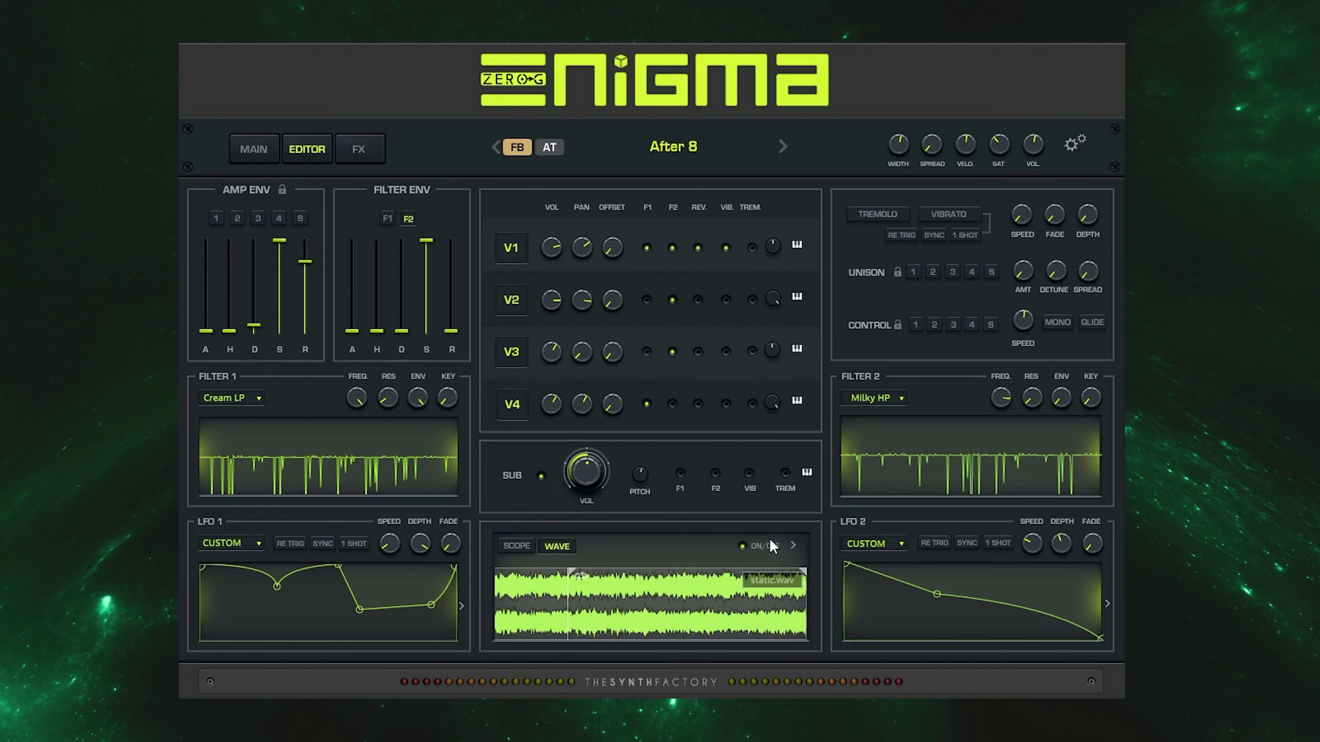
click(541, 476)
click(680, 473)
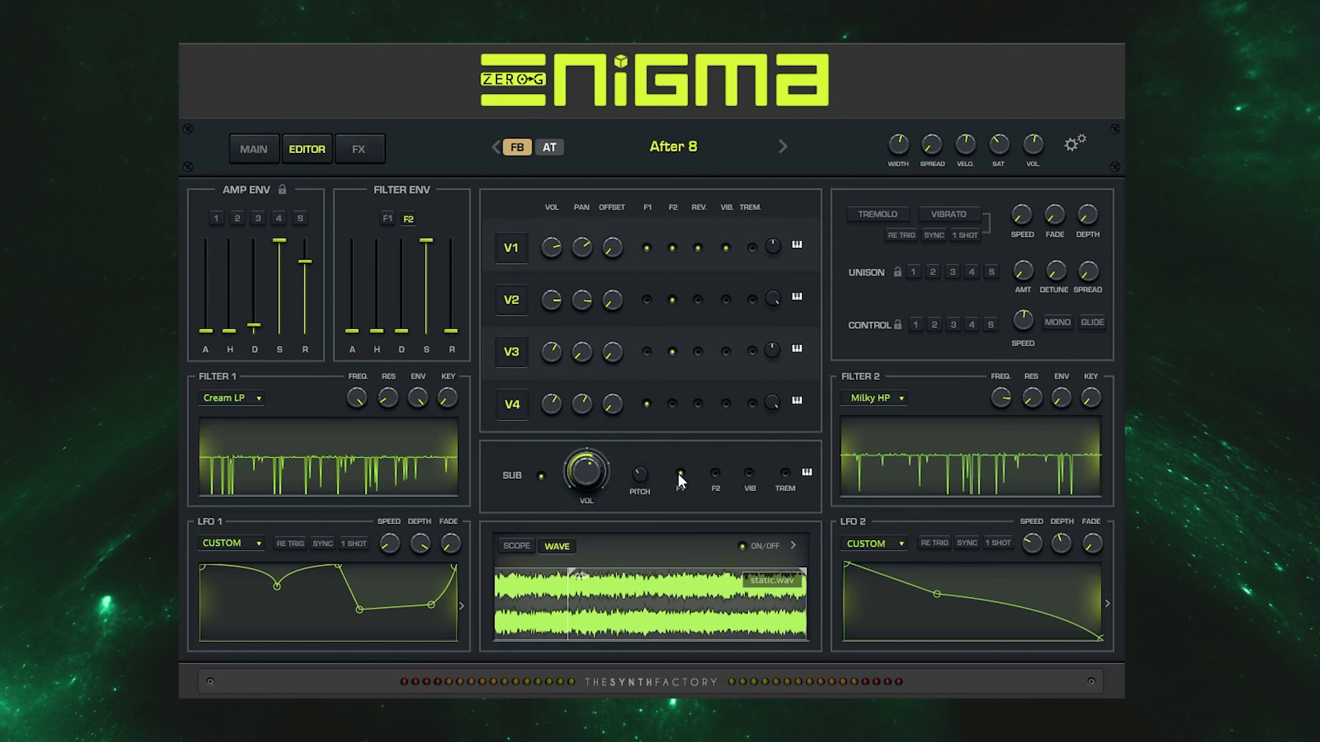
click(806, 473)
click(758, 432)
click(793, 545)
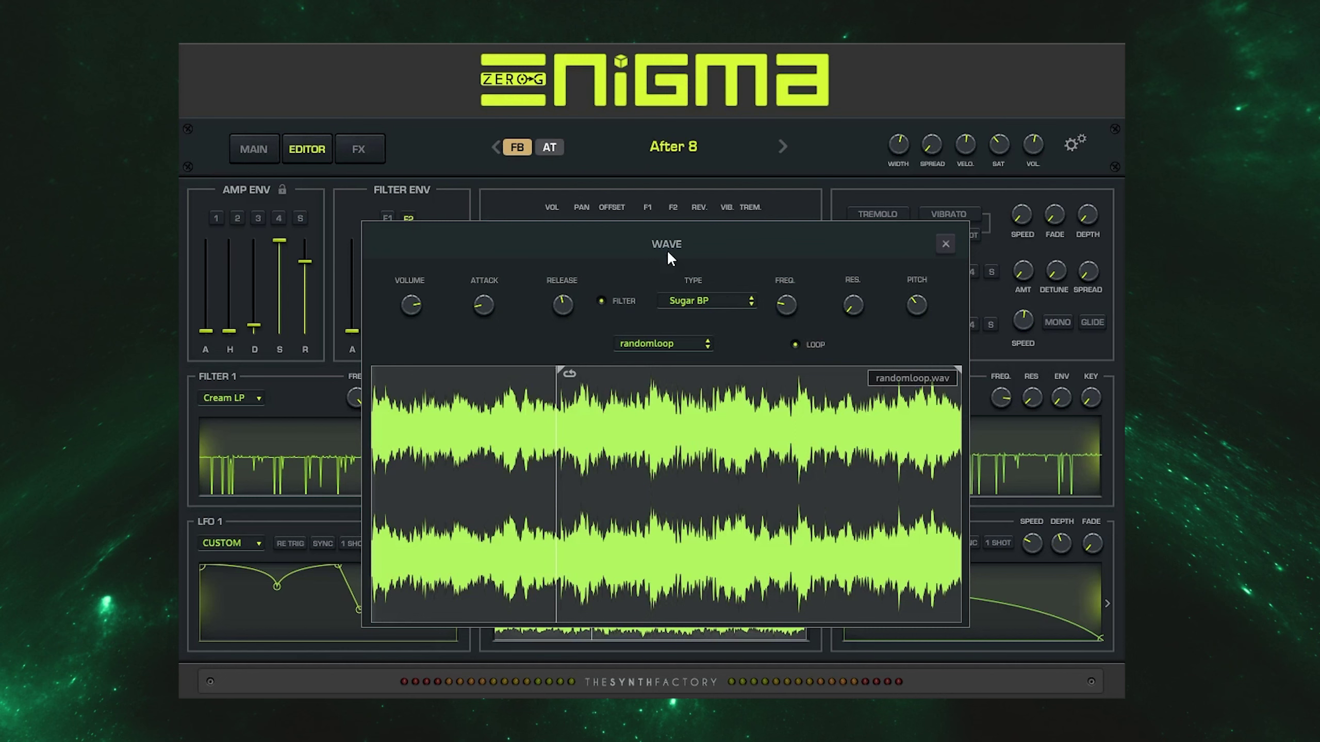
Close the wave sample editor and switch the wave section to its Scope view.
click(709, 303)
click(945, 244)
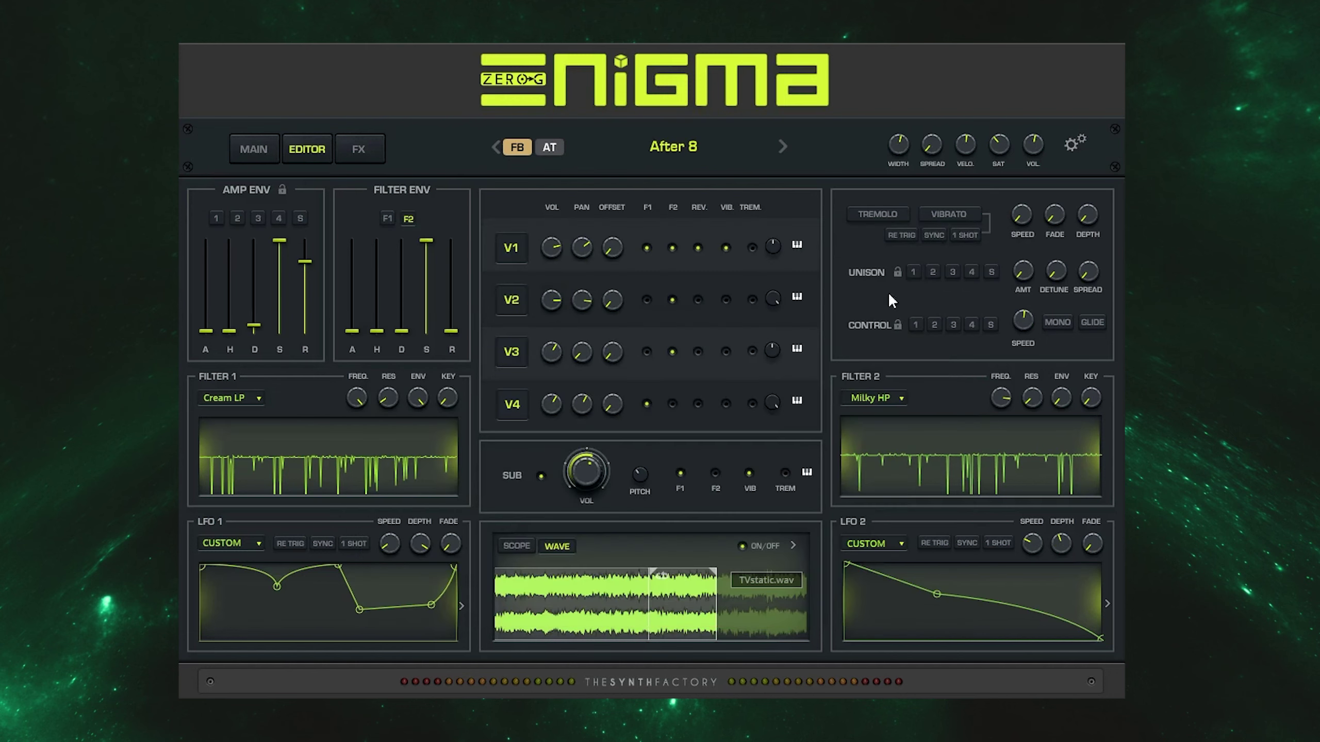
click(520, 545)
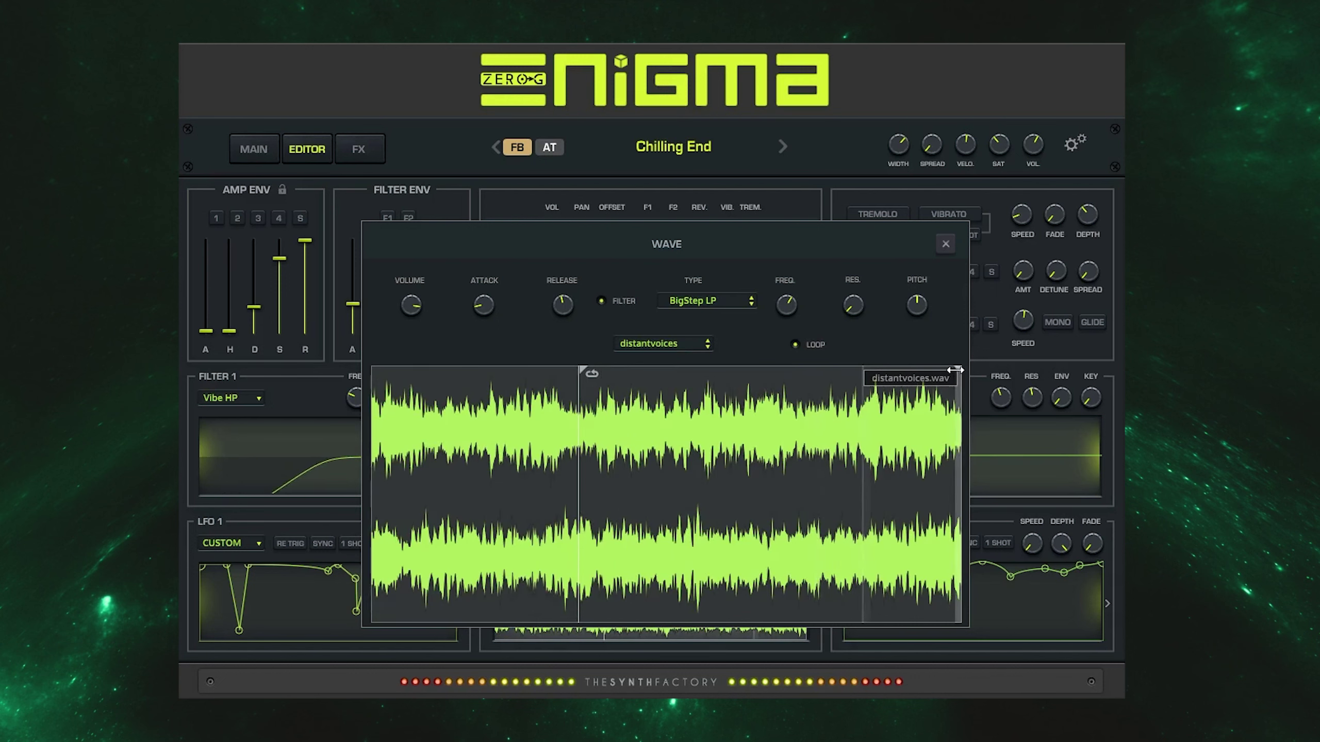
Shorten the distantvoices loop, try another sample, and adjust wave cutoff to 20.0 KHZ, resonance and pitch.
drag(955, 370, 642, 371)
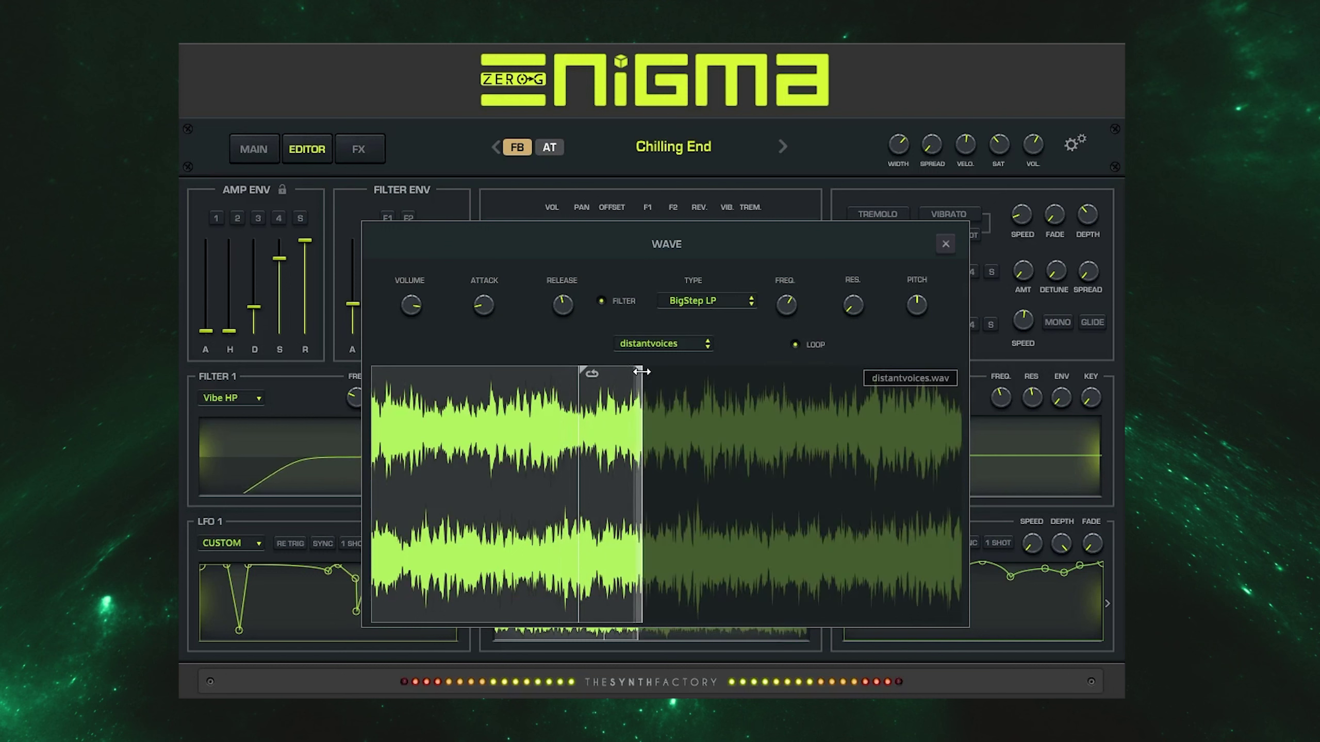
click(665, 345)
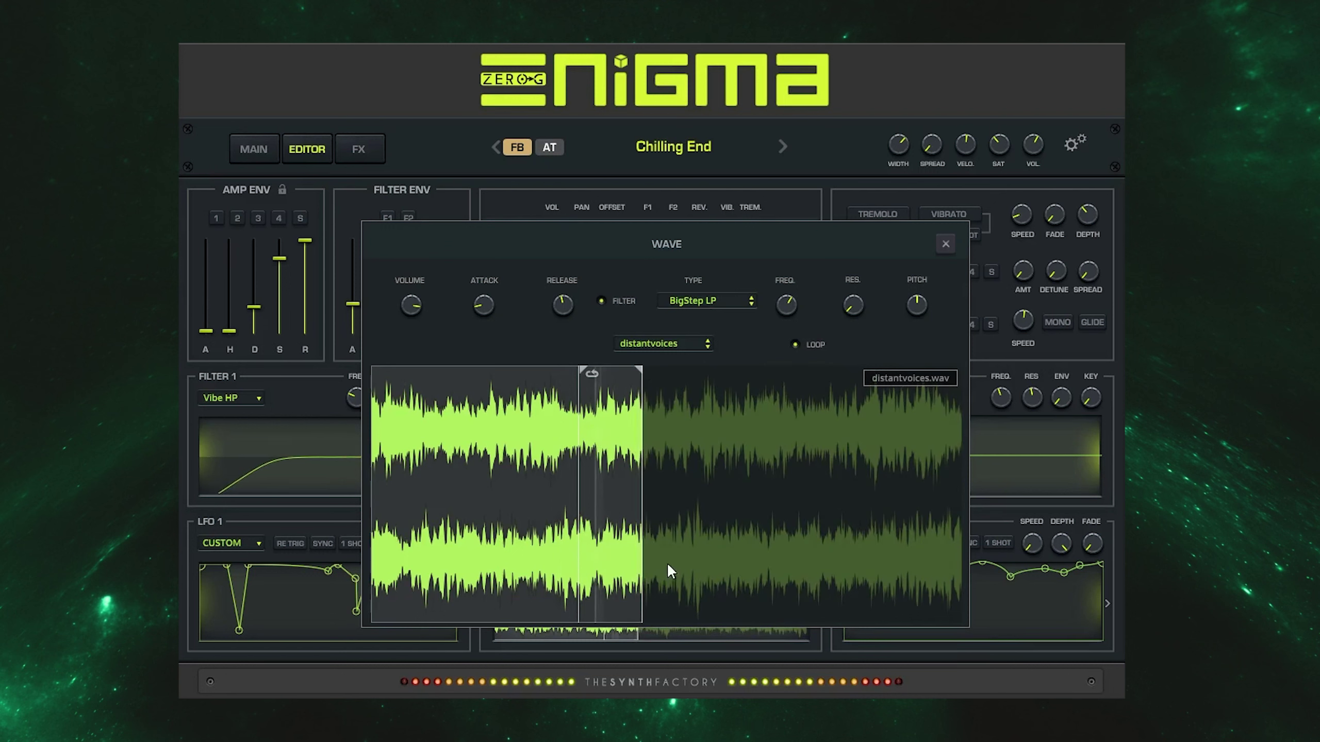
mouse_move(783, 305)
drag(783, 307, 780, 245)
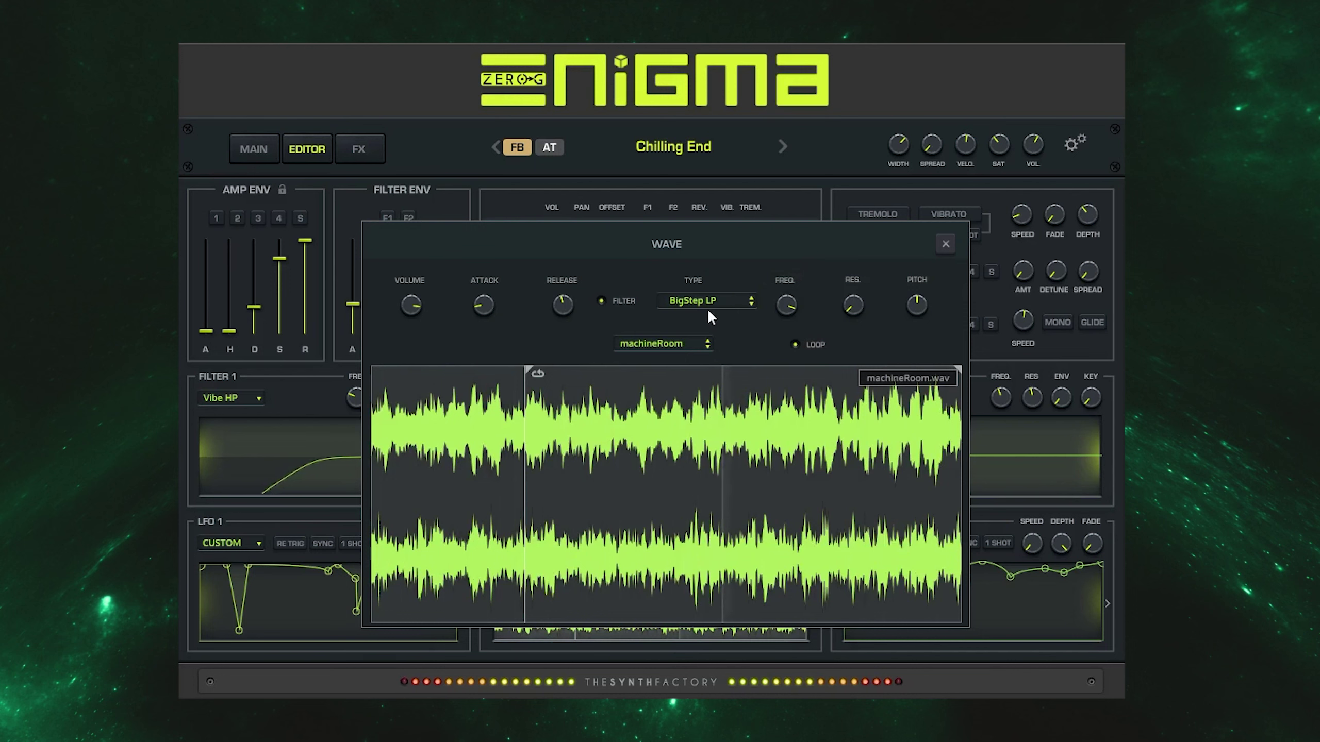
drag(792, 312, 787, 318)
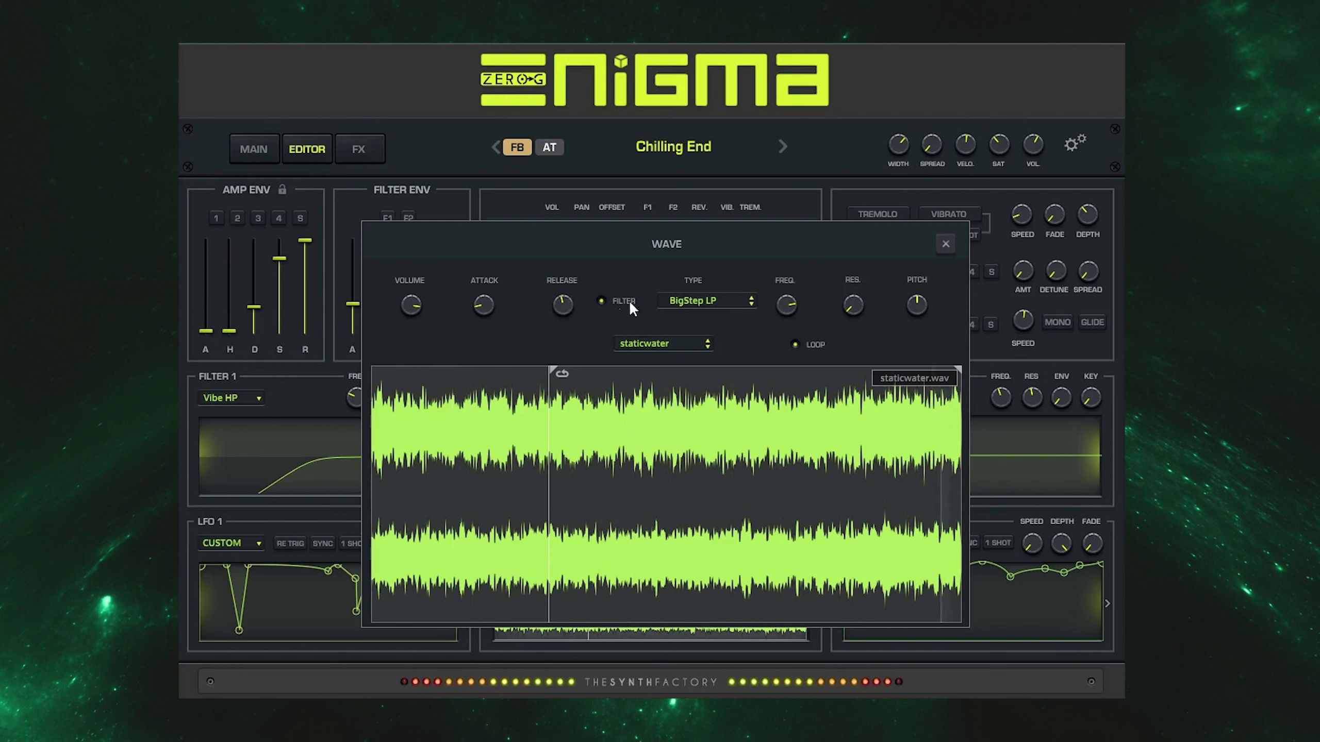
drag(850, 309, 864, 228)
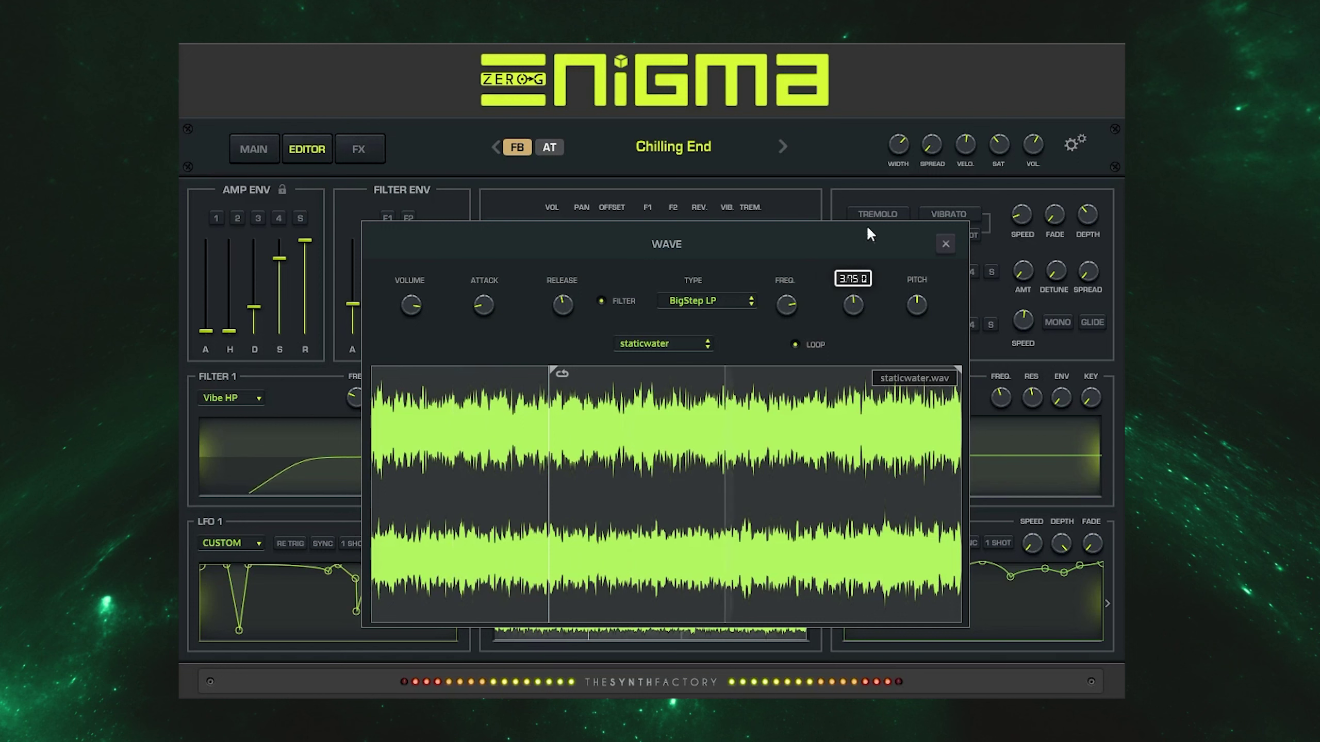
drag(917, 304, 920, 205)
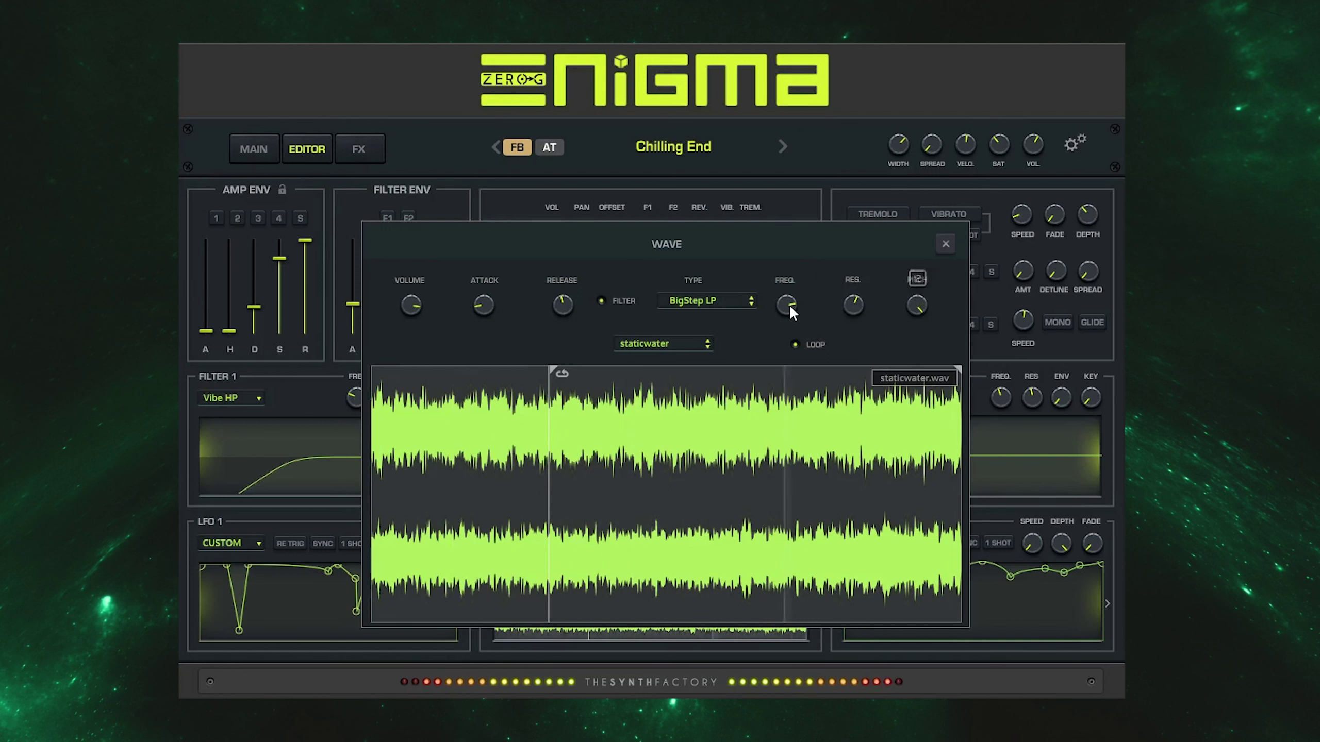
drag(785, 309, 799, 256)
drag(855, 309, 853, 364)
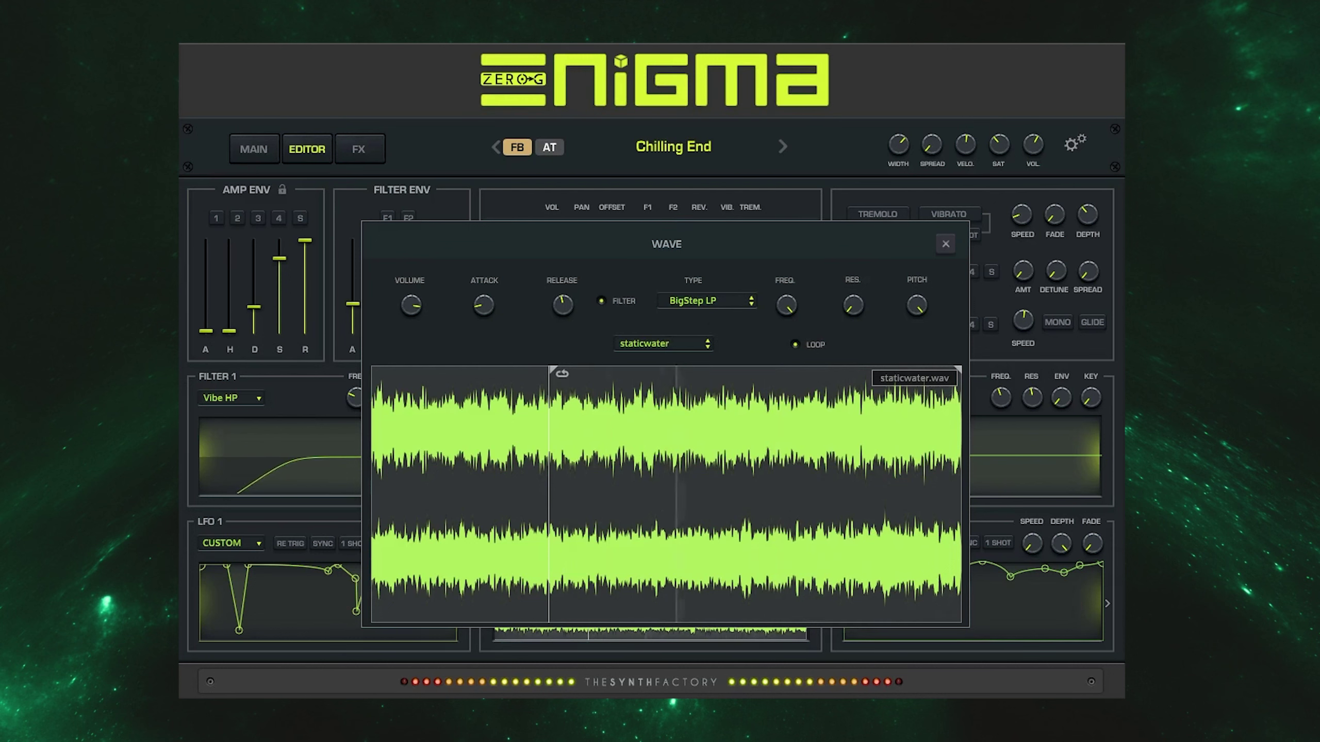
Load TVstatic, shorten its loop, turn the filter off, and set resonance 2.40 and pitch -5.
click(708, 347)
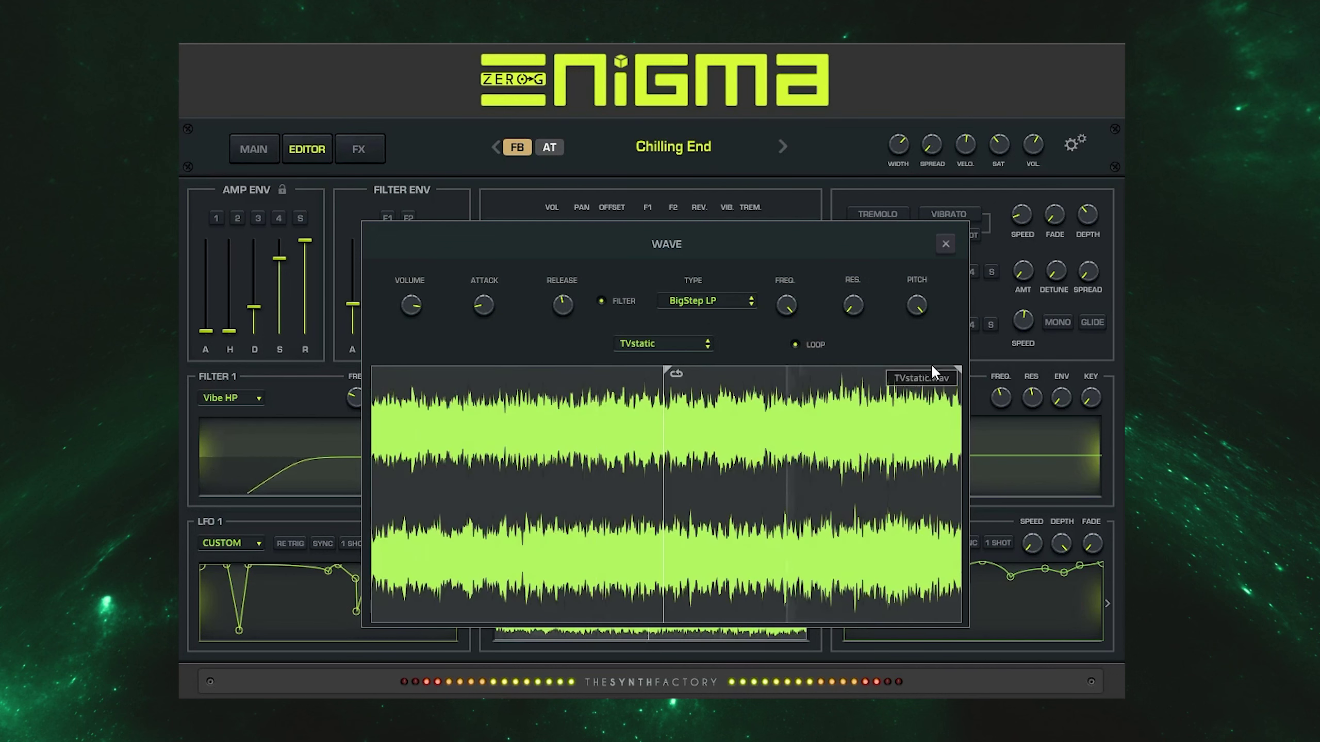
drag(961, 368, 744, 368)
drag(411, 306, 414, 318)
click(601, 301)
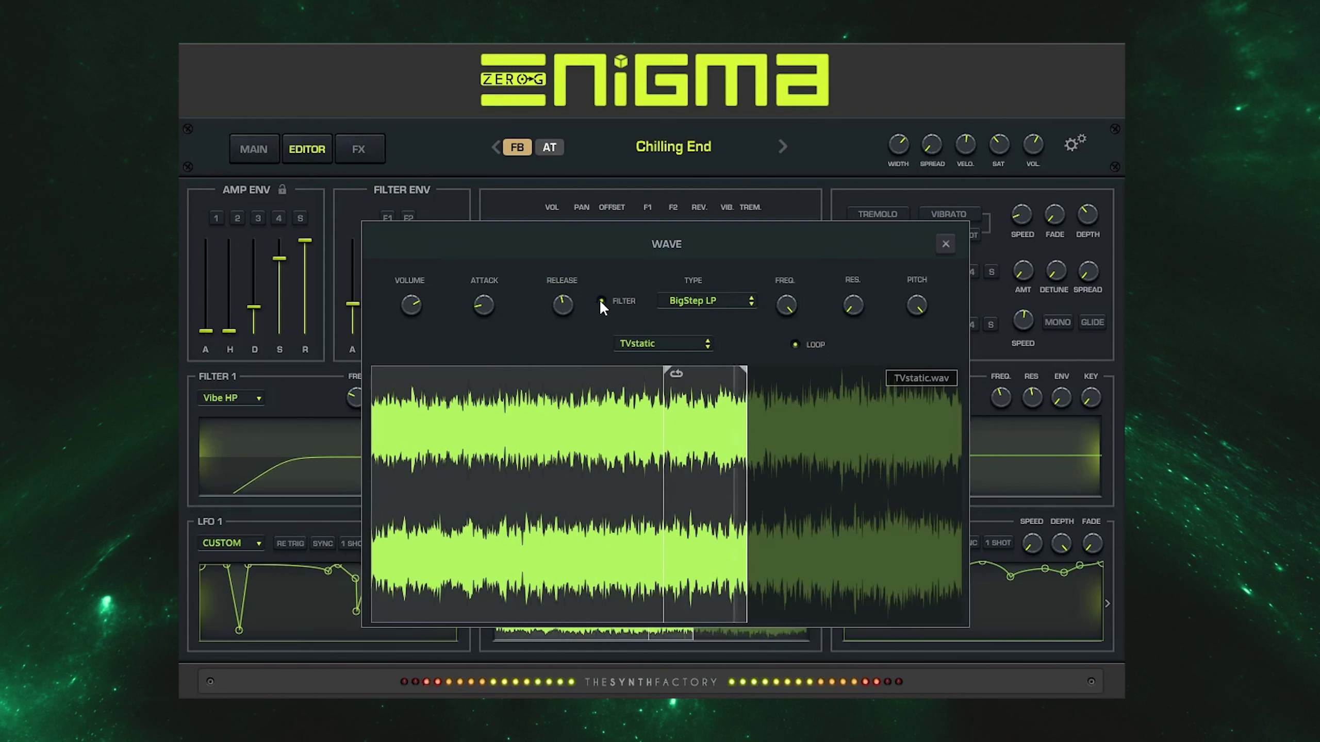
drag(852, 308, 880, 262)
drag(916, 305, 922, 447)
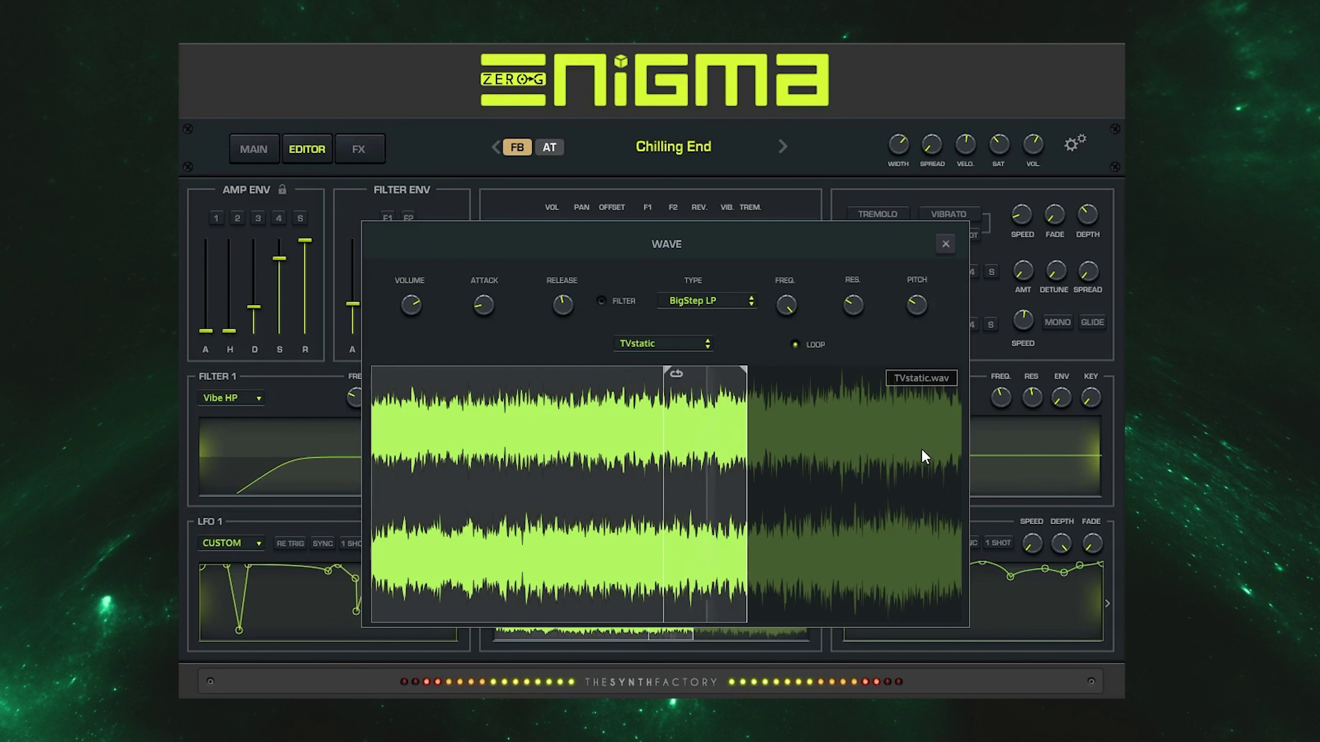